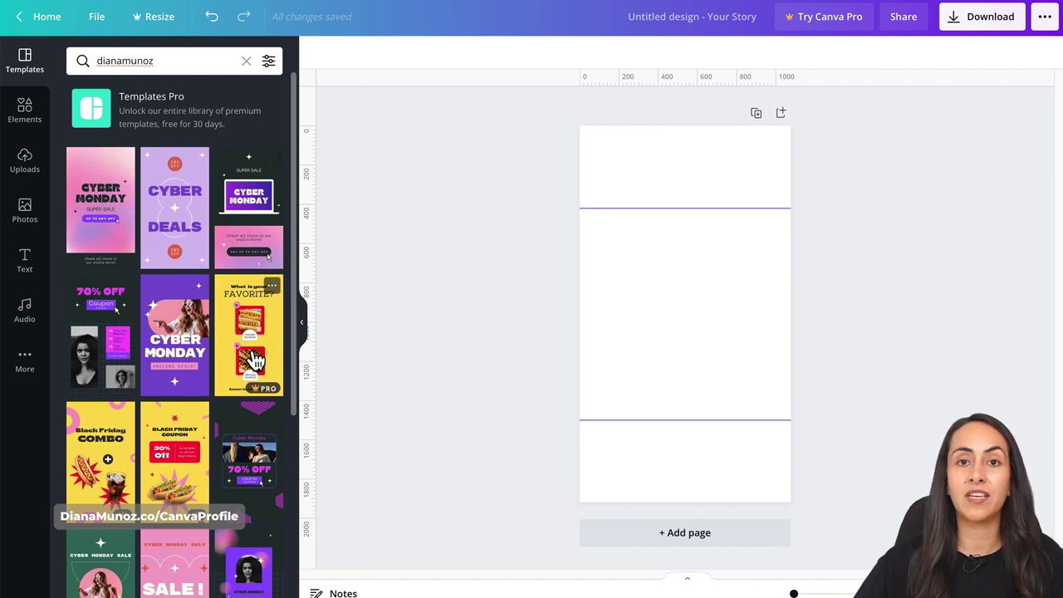
# Try the dark Cyber Monday 70% OFF coupon template on the story page and clear the page again
pyautogui.scroll(-1, 254, 365)
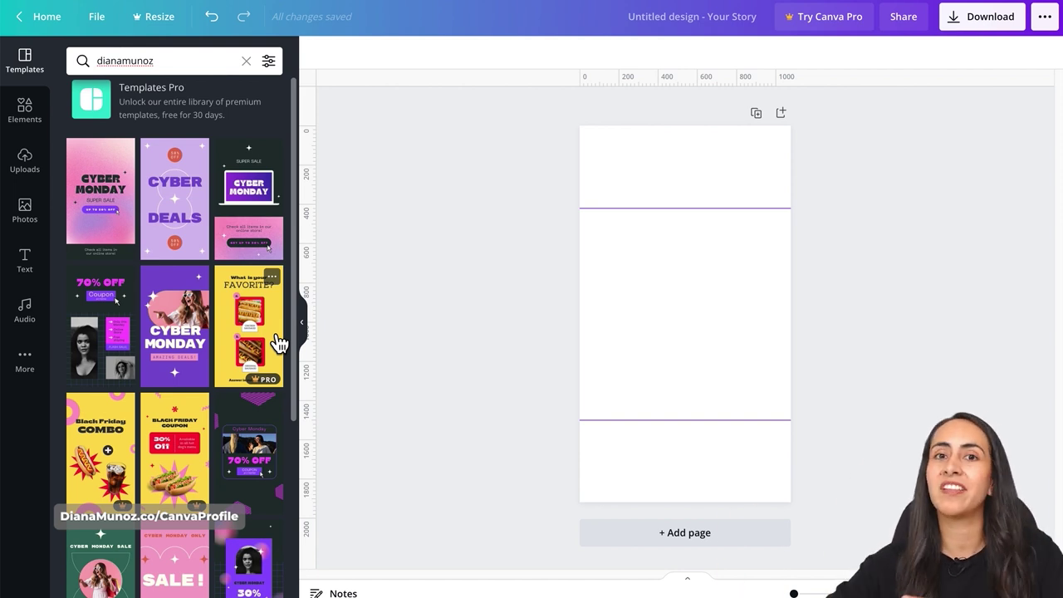
pyautogui.scroll(-3, 279, 335)
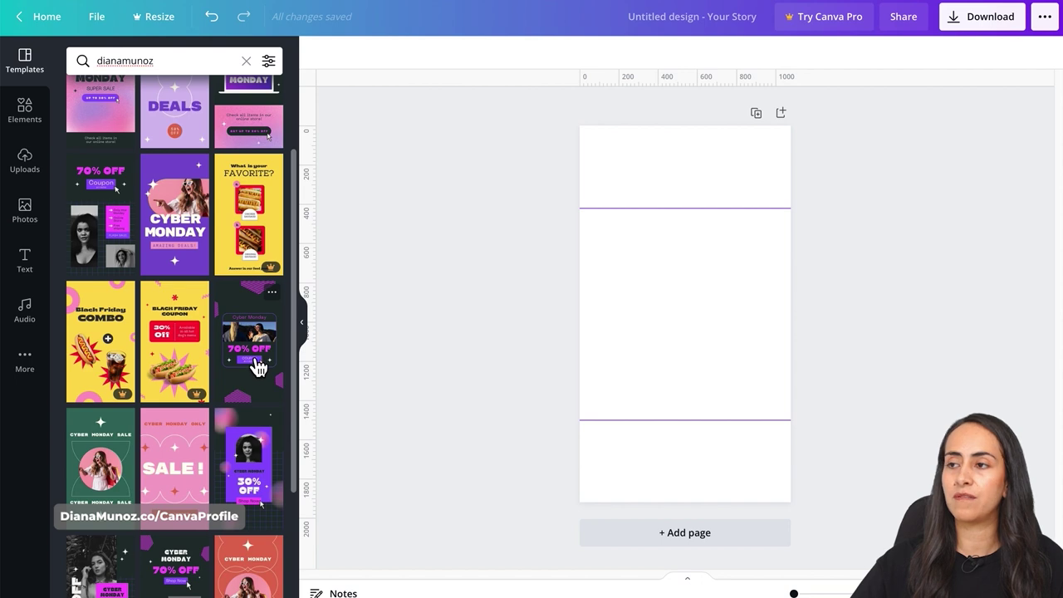
pyautogui.click(259, 365)
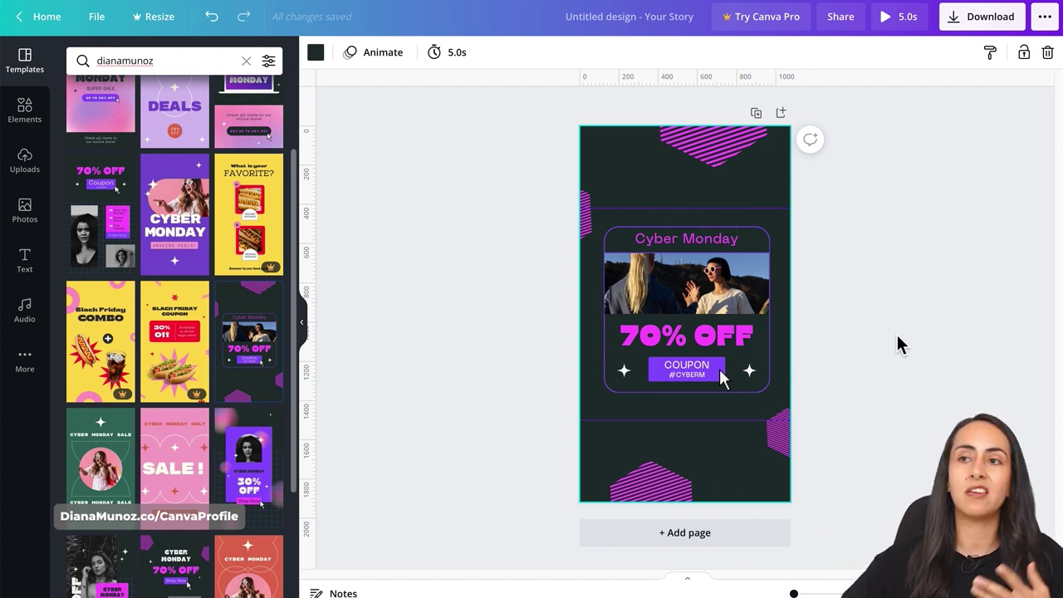
pyautogui.hotkey('ctrl', 'a')
pyautogui.press('Delete')
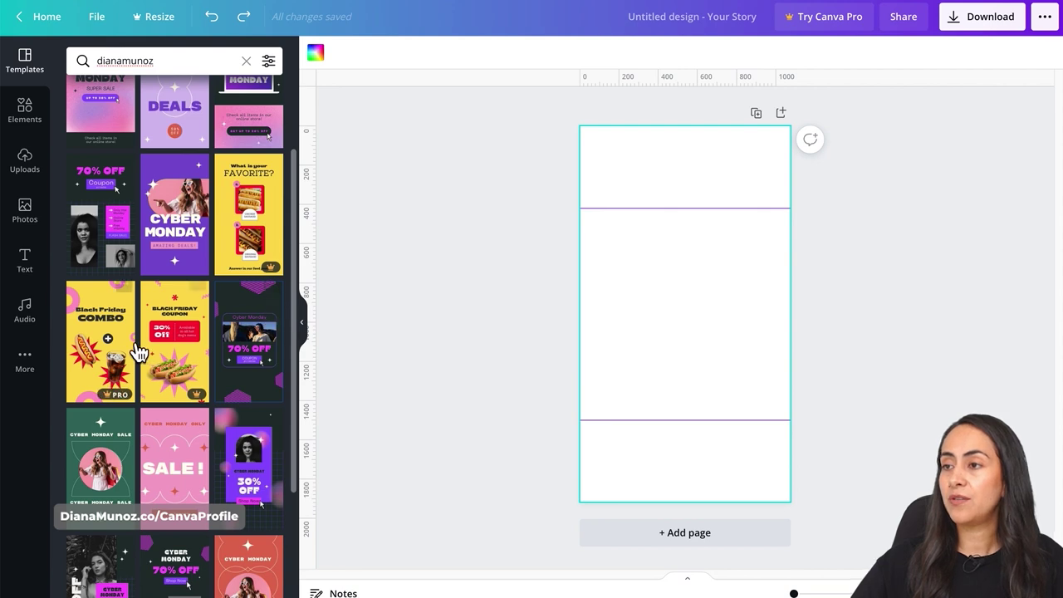
# List all templates by the creator of the pink 50% OFF Cyber Monday story and browse them
pyautogui.scroll(3, 199, 283)
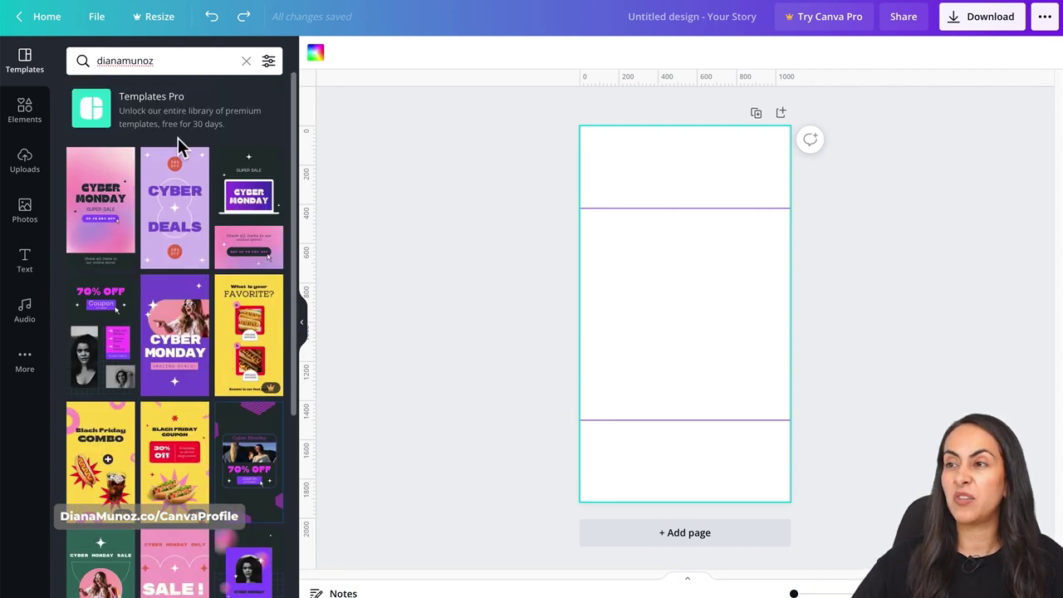
pyautogui.scroll(-4, 215, 226)
pyautogui.scroll(-5, 218, 308)
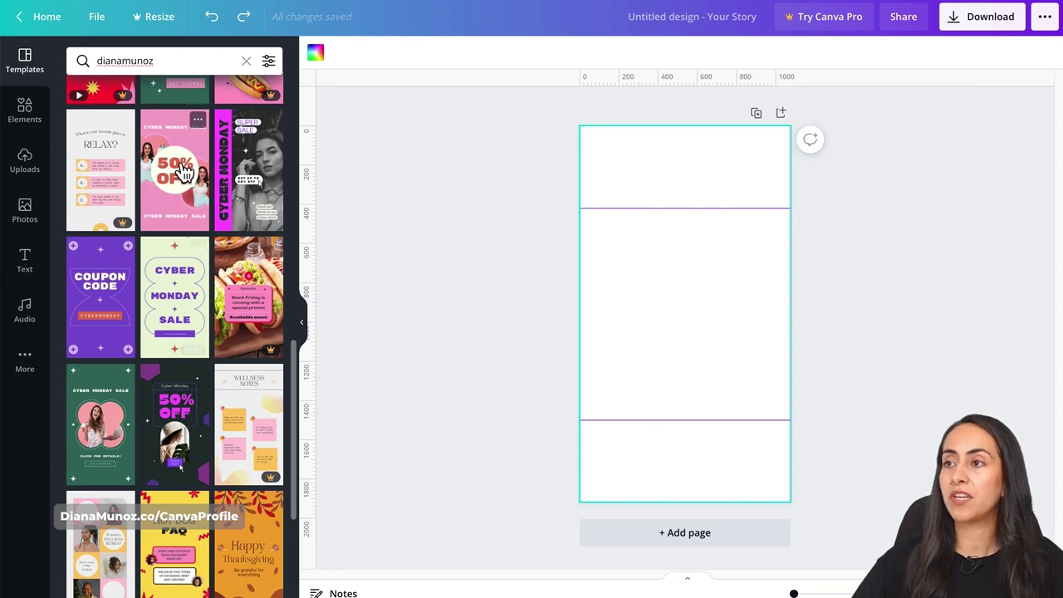
pyautogui.click(198, 121)
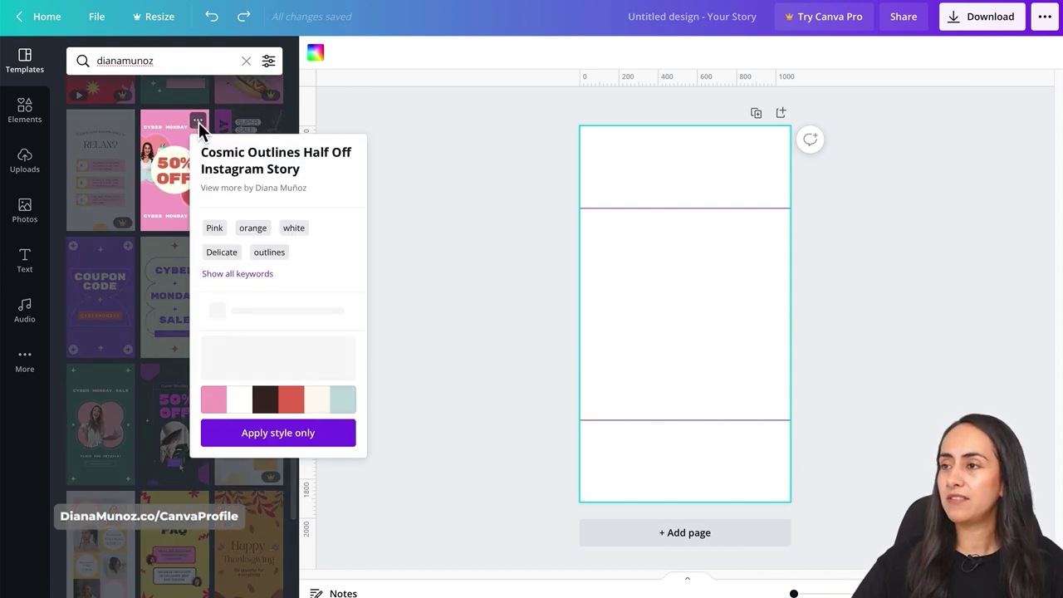
pyautogui.click(272, 191)
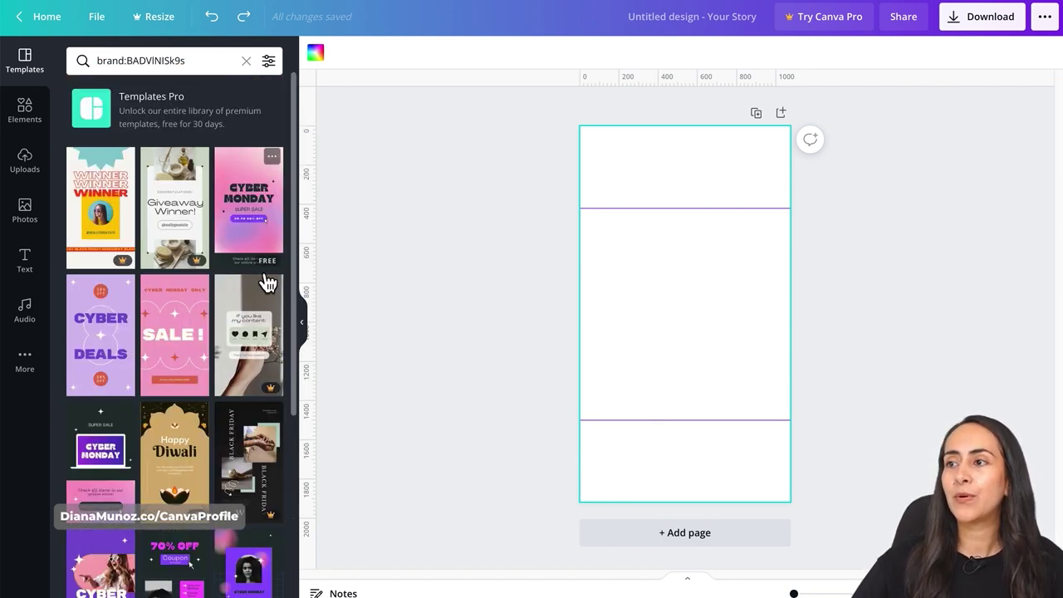
pyautogui.scroll(-10, 268, 283)
pyautogui.scroll(-5, 266, 312)
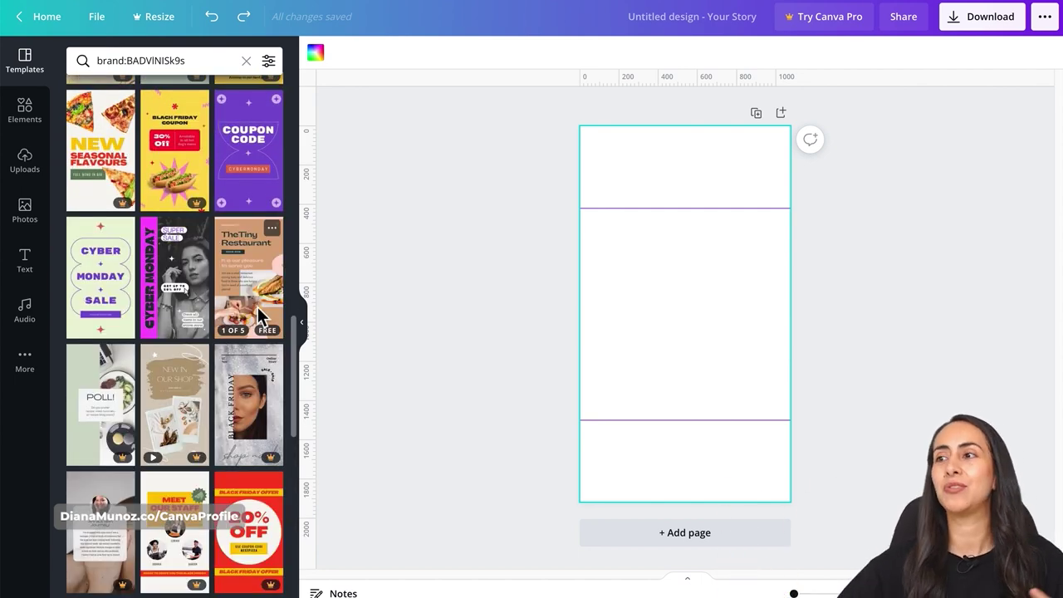
pyautogui.click(302, 324)
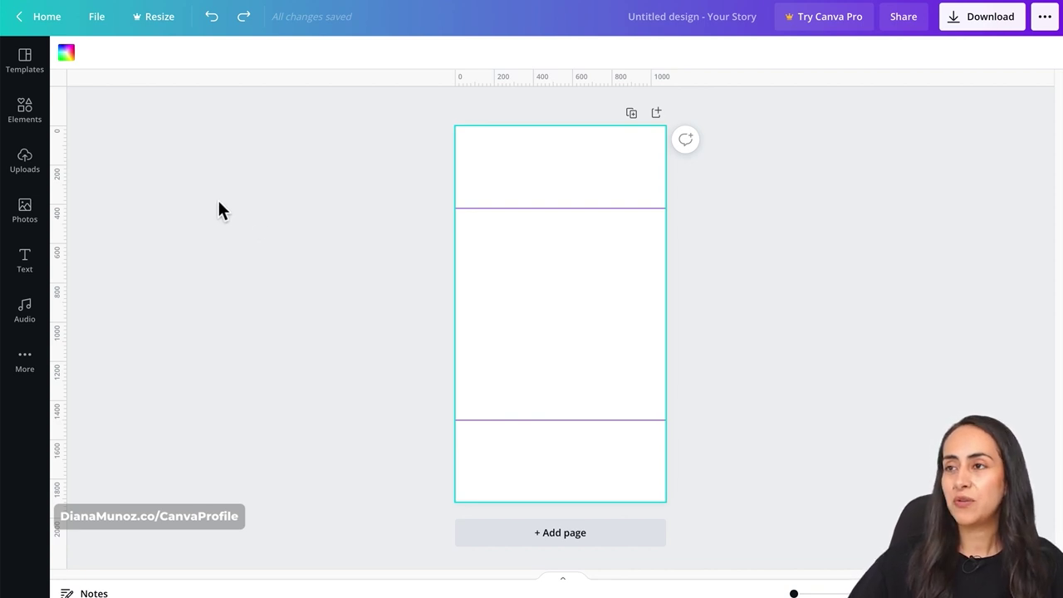
# Open the full Design for a Cause collection among the graphics elements
pyautogui.click(23, 120)
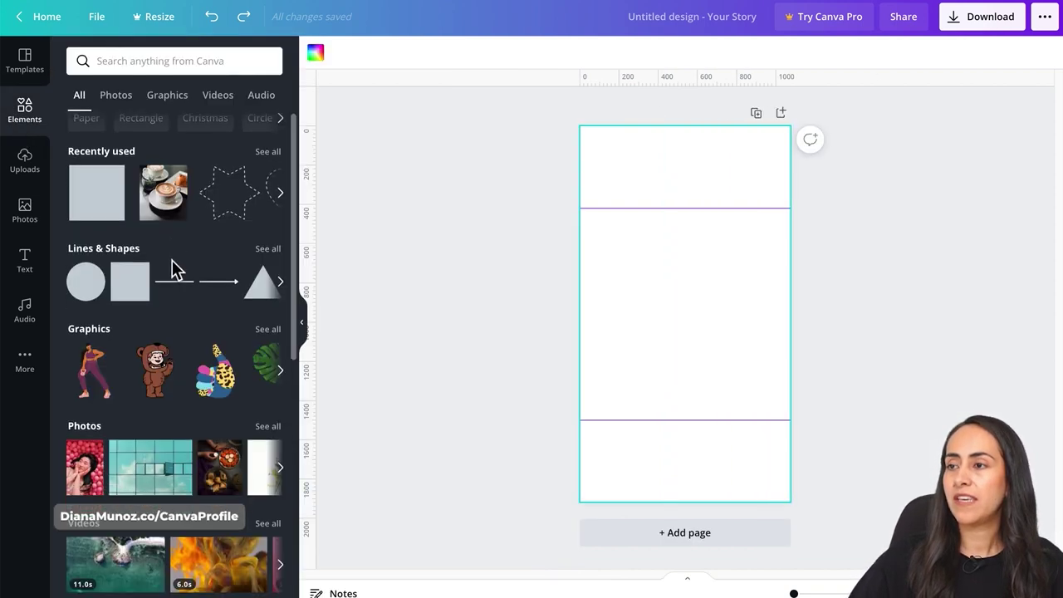
pyautogui.scroll(-2, 158, 264)
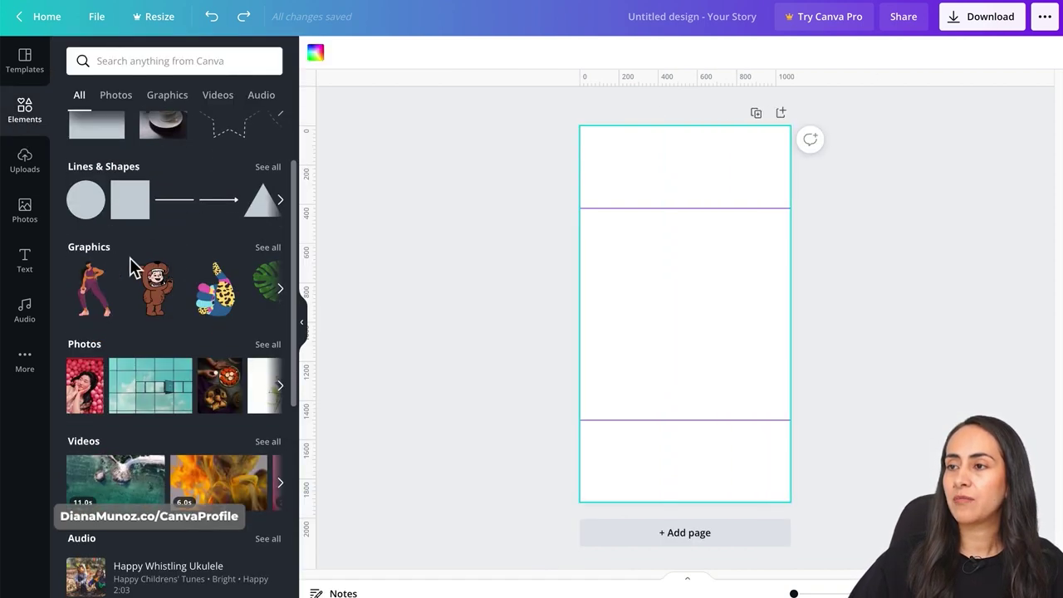
pyautogui.click(268, 248)
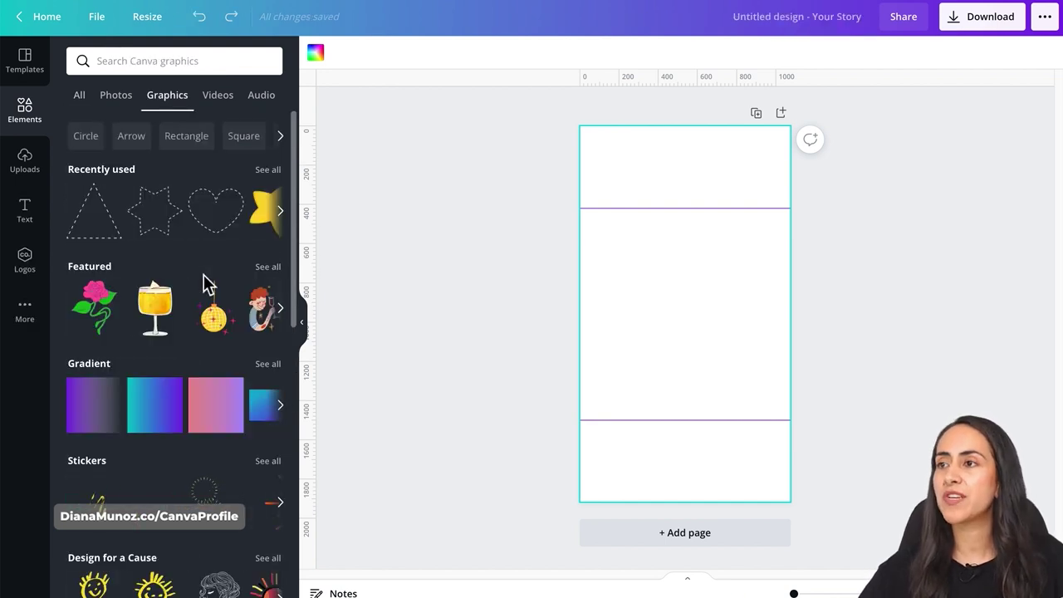
pyautogui.scroll(-3, 207, 287)
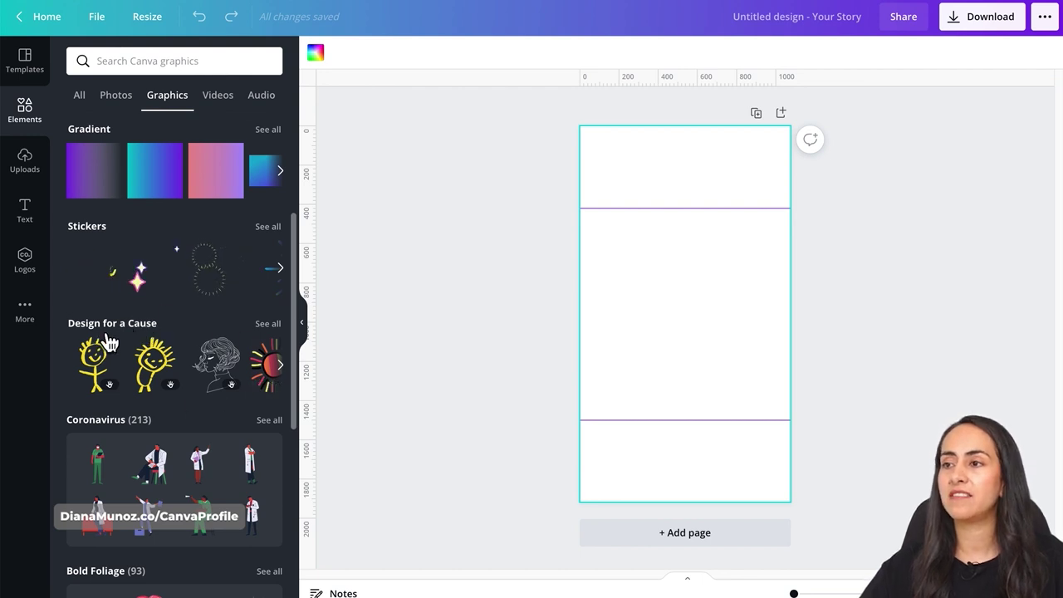
pyautogui.click(269, 325)
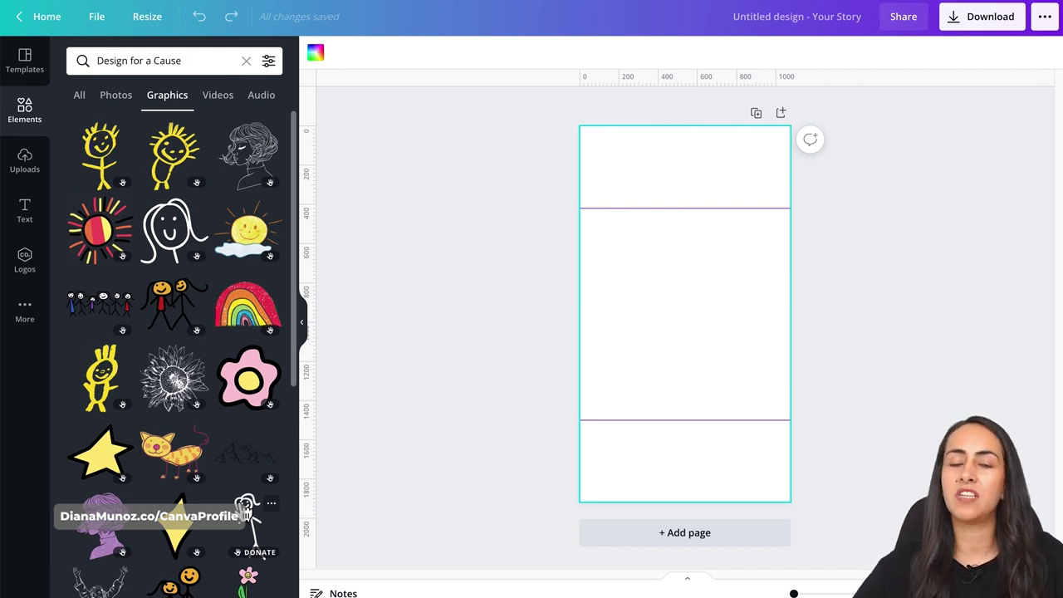
# View the details of the Yellow Brushwork Happy Person graphic and read the linked Design for a Cause page
pyautogui.click(206, 140)
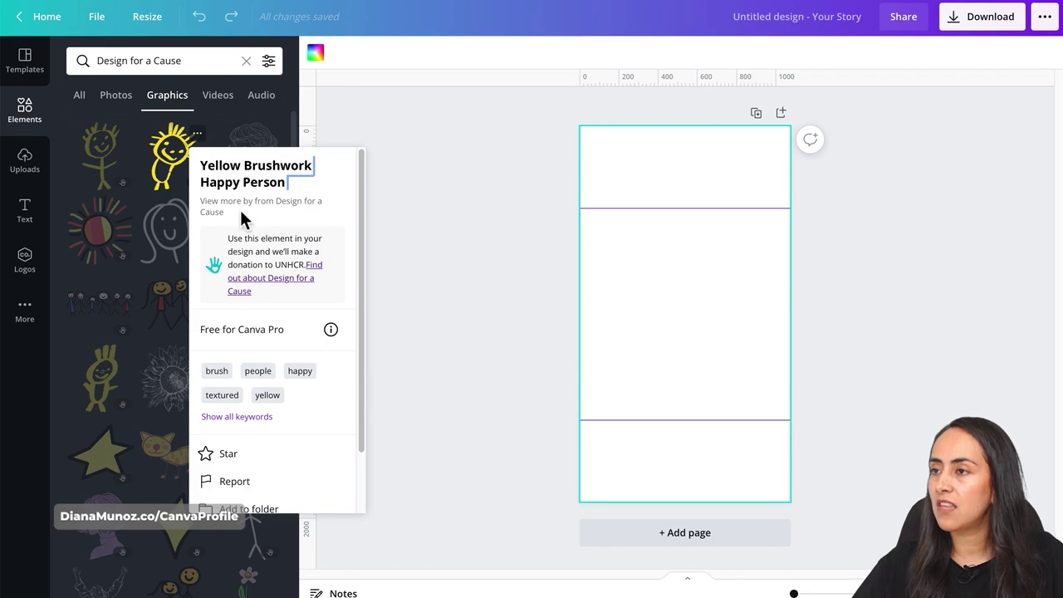
pyautogui.click(280, 290)
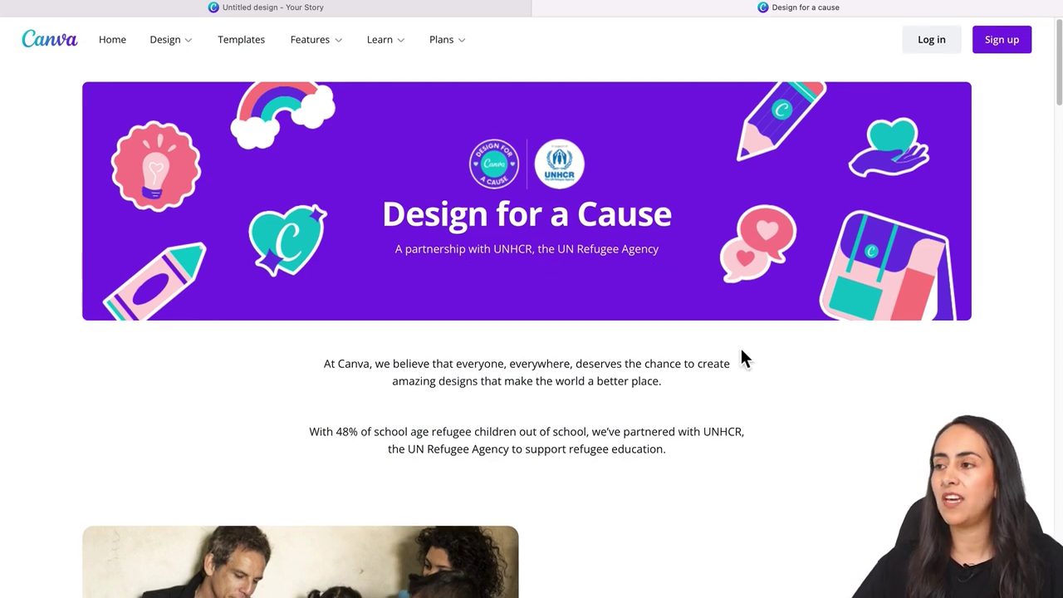
pyautogui.scroll(-5, 740, 353)
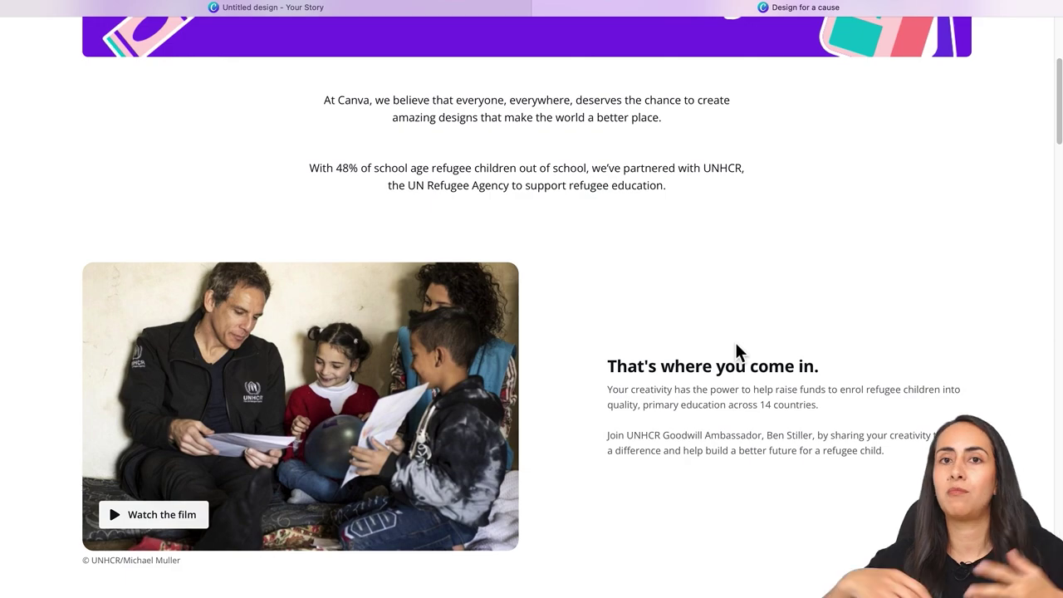
pyautogui.click(540, 8)
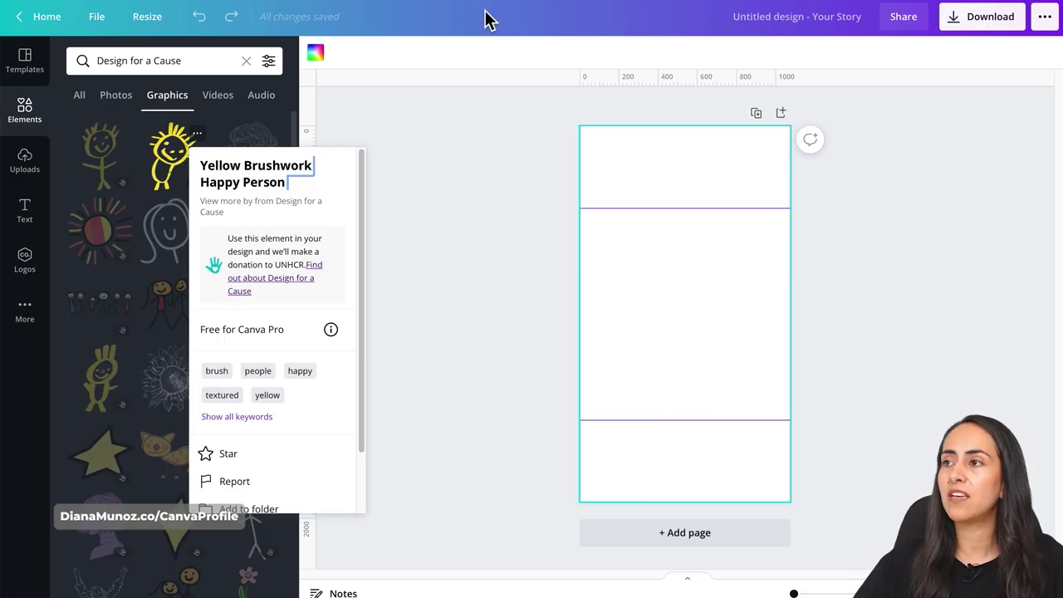
pyautogui.click(417, 264)
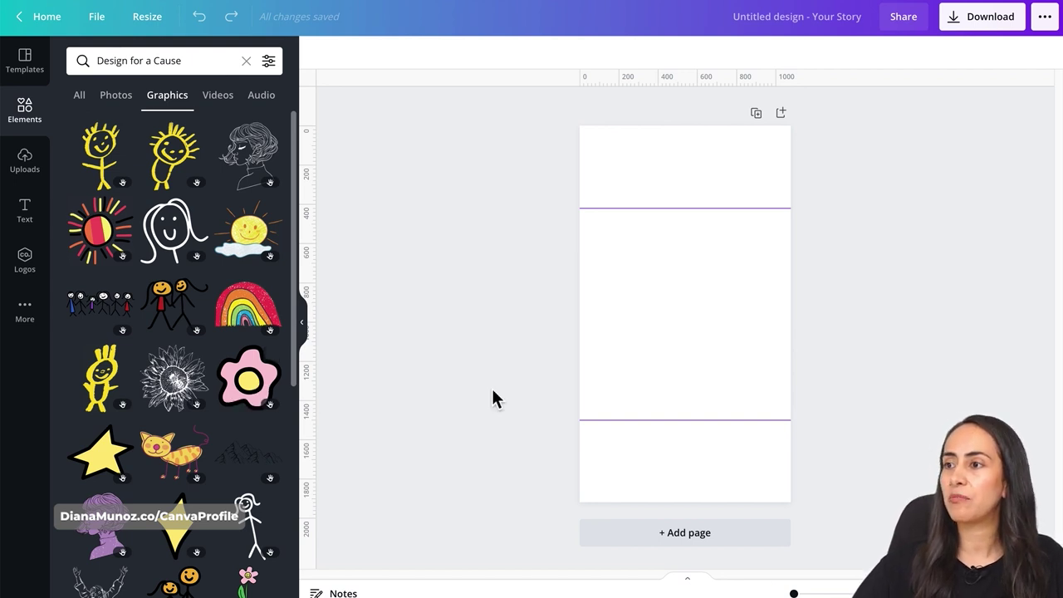
# Add the pink flower graphic three times, partly cut off by the page edges at the lower left, lower right and upper right
pyautogui.click(274, 385)
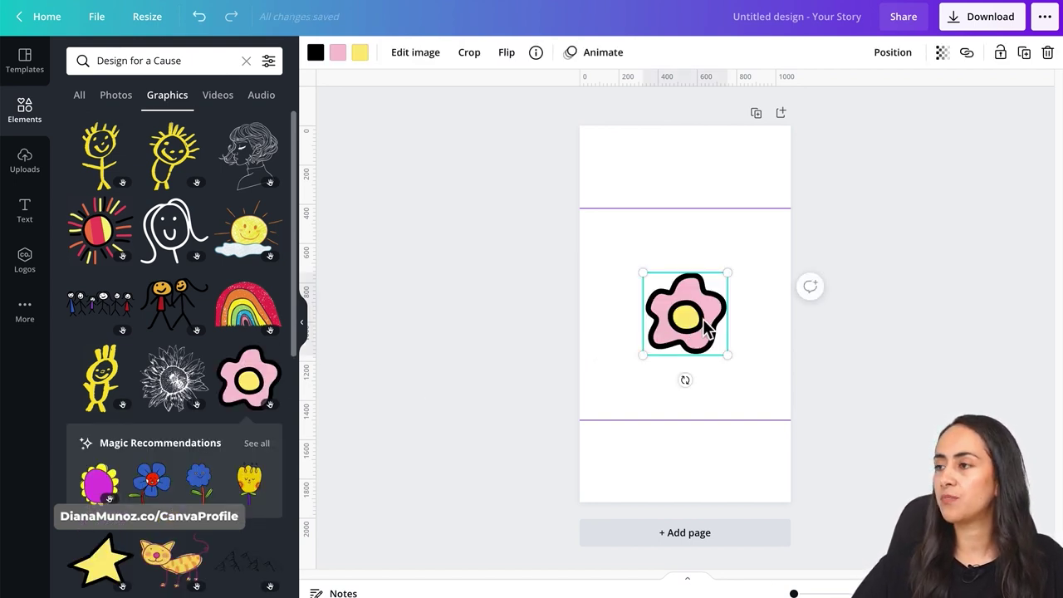
pyautogui.moveTo(704, 329); pyautogui.dragTo(818, 443)
pyautogui.click(739, 349)
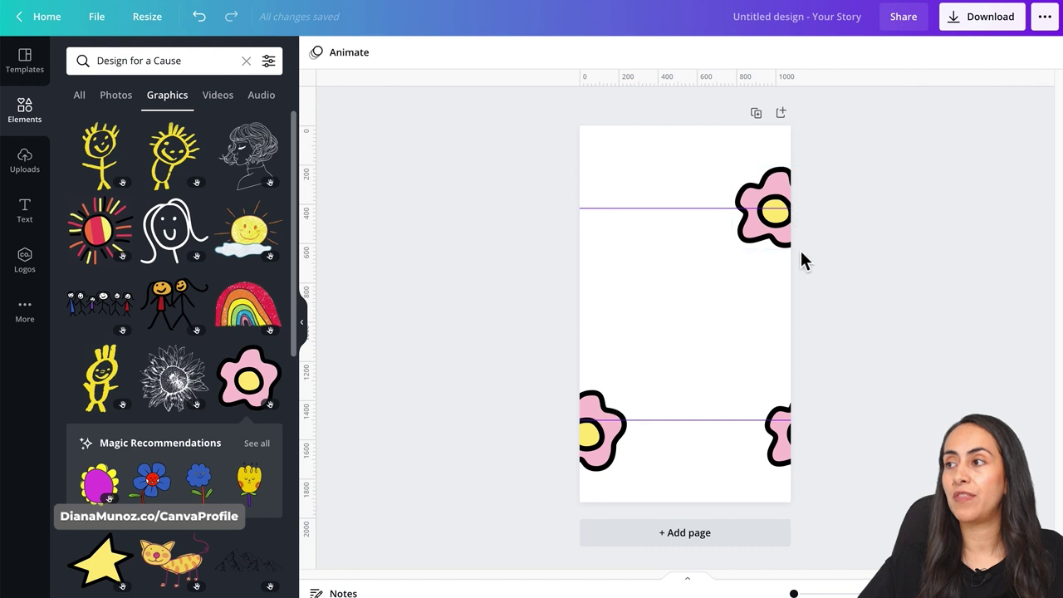
pyautogui.moveTo(773, 239); pyautogui.dragTo(587, 310)
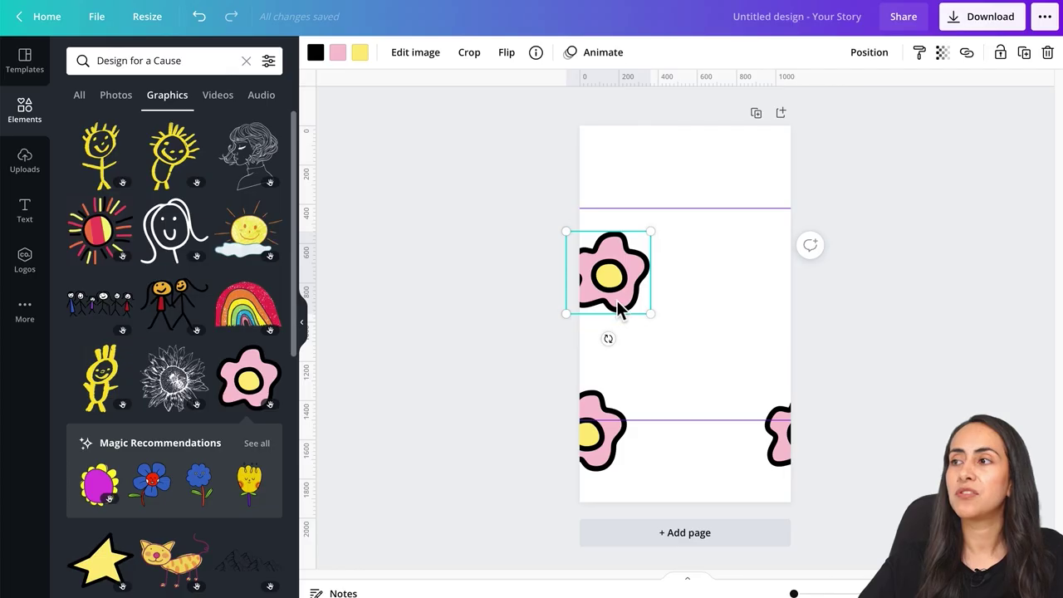
pyautogui.moveTo(640, 291); pyautogui.dragTo(792, 241)
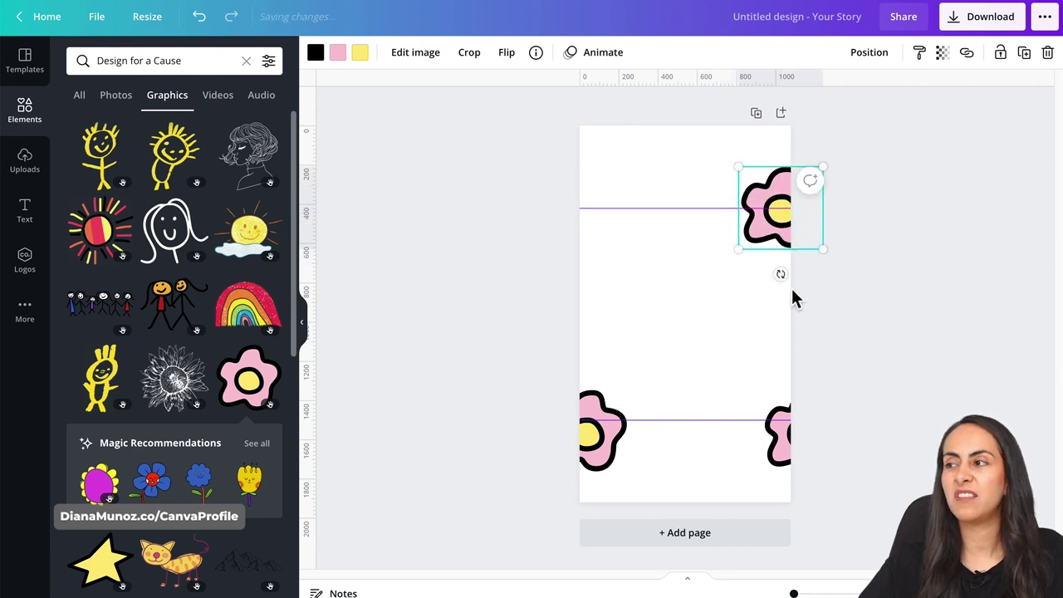
pyautogui.click(627, 217)
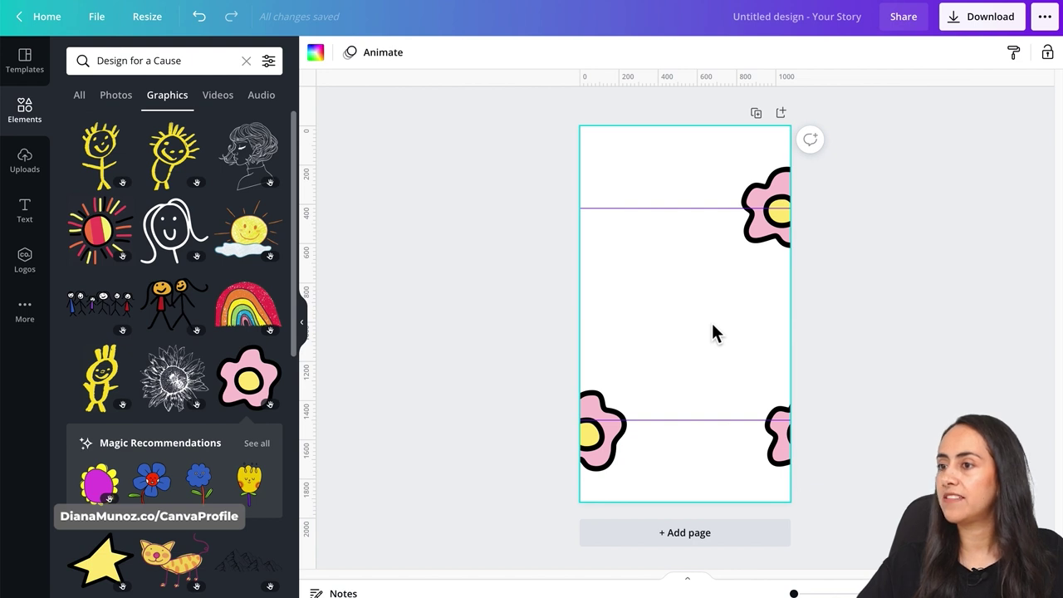
# Add the yellow star graphic and place it partly cut off in the page's upper-left corner
pyautogui.click(116, 573)
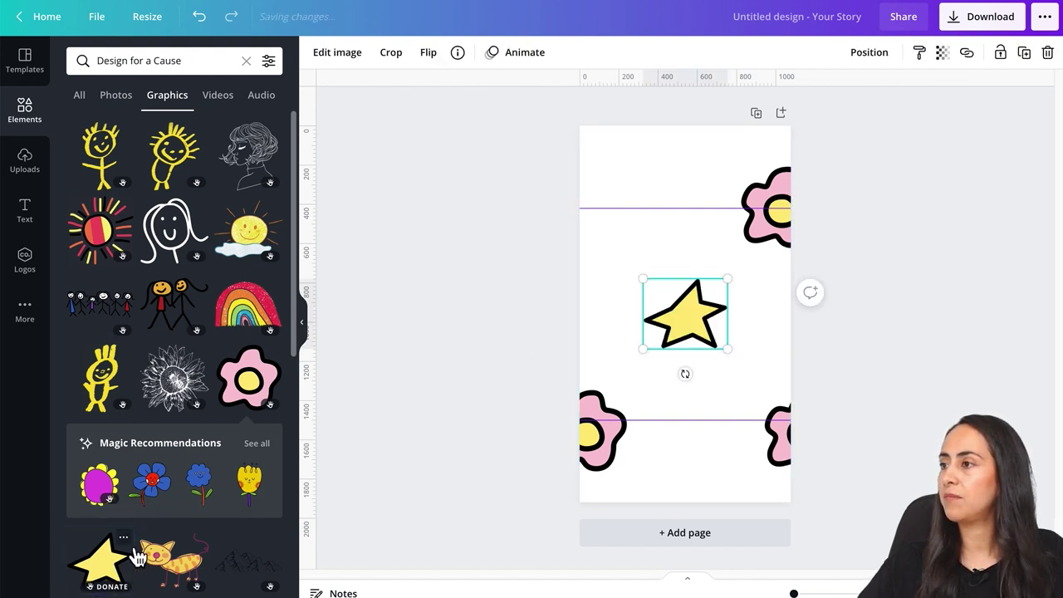
pyautogui.moveTo(688, 314); pyautogui.dragTo(615, 138)
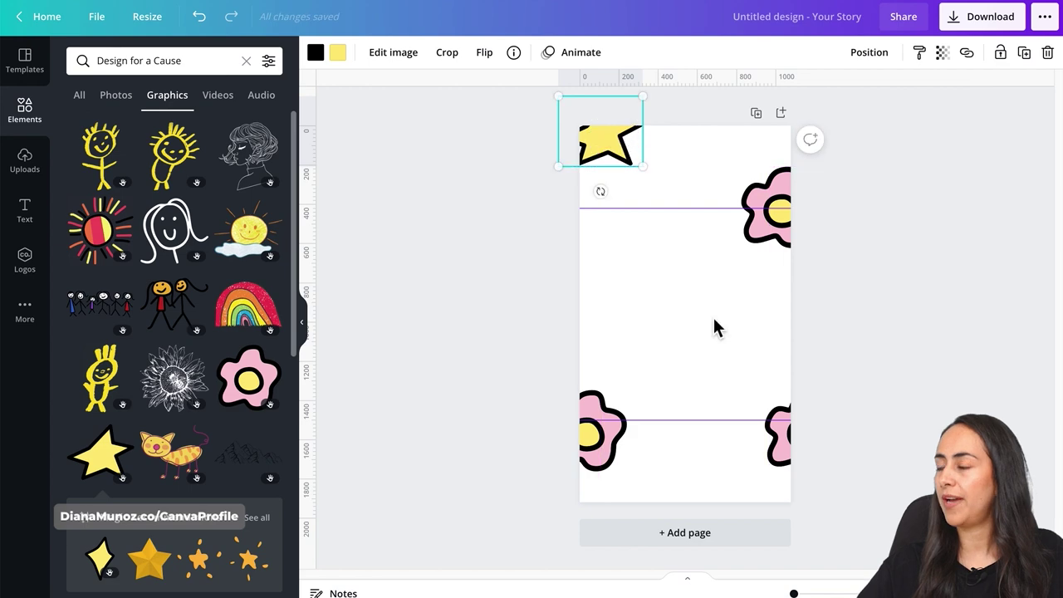
pyautogui.click(710, 314)
# Search the graphics for "instagram" and add the gradient-colored Instagram logo to the page
pyautogui.click(218, 71)
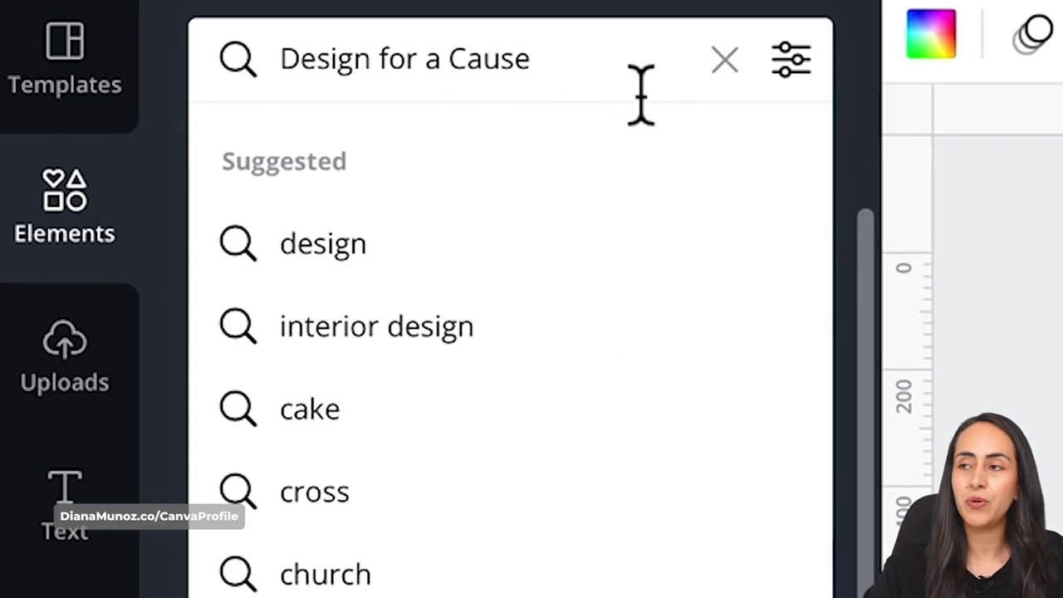
pyautogui.hotkey('ctrl', 'a')
pyautogui.write('instagram')
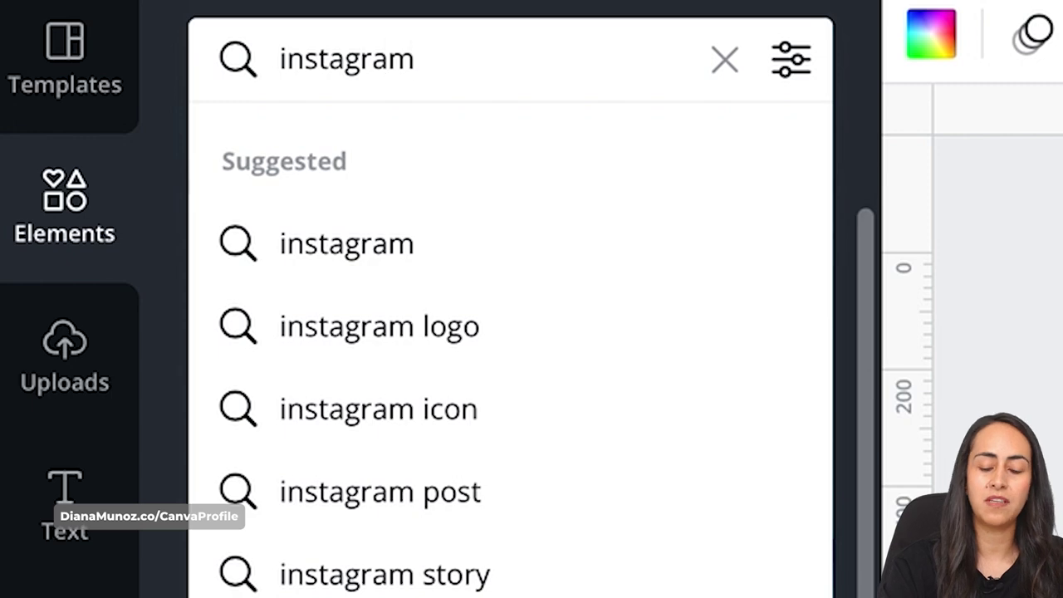
pyautogui.press('Return')
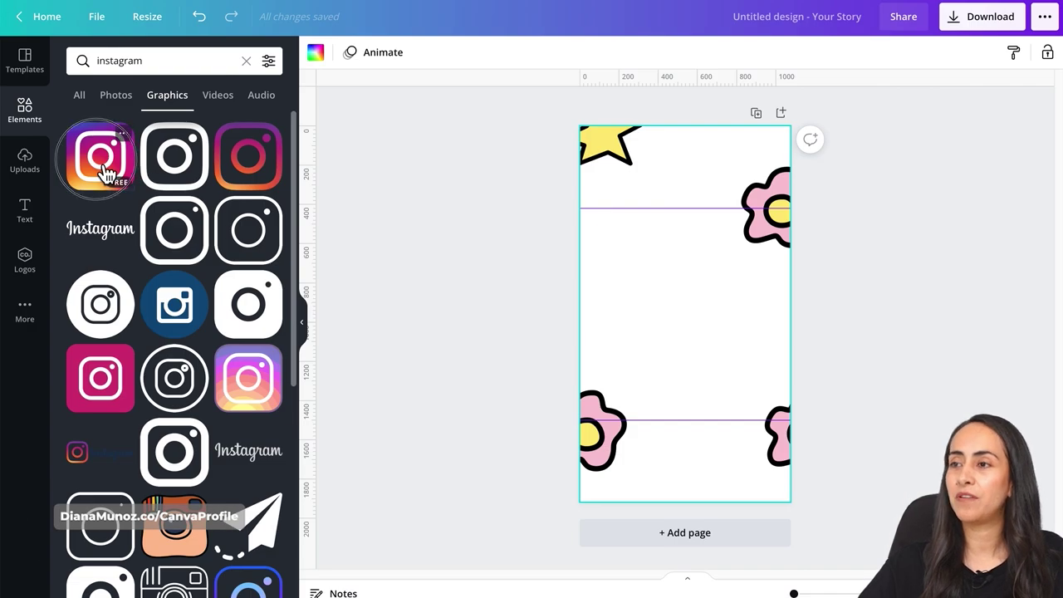
pyautogui.click(105, 172)
# Tilt the Instagram logo slightly counterclockwise, shrink it a little and place it at the page's left edge below the star
pyautogui.click(303, 323)
pyautogui.moveTo(546, 332); pyautogui.dragTo(484, 252)
pyautogui.moveTo(497, 314); pyautogui.dragTo(512, 307)
pyautogui.moveTo(518, 206); pyautogui.dragTo(513, 216)
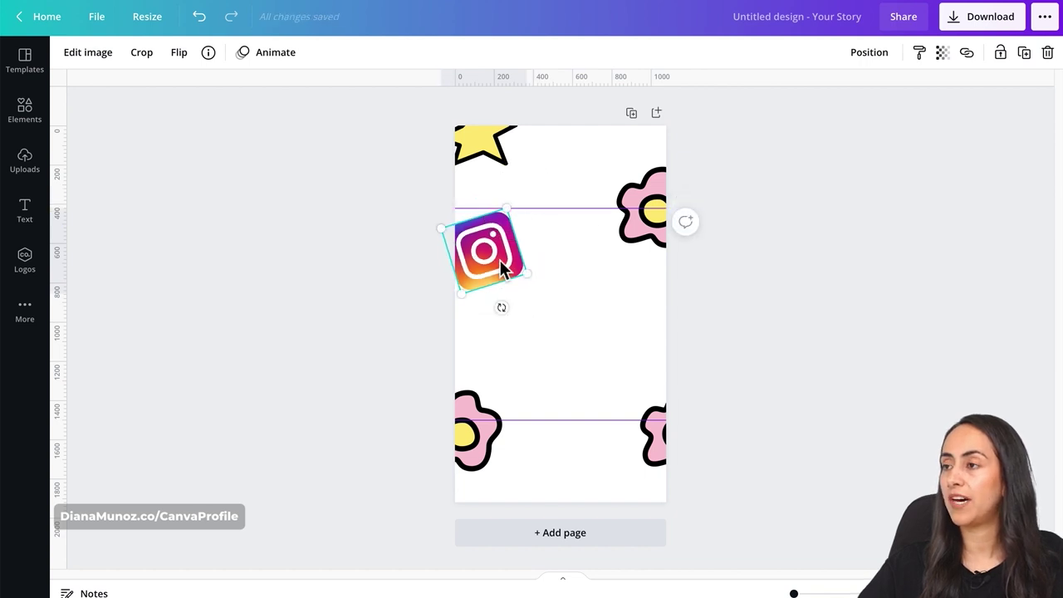
pyautogui.moveTo(498, 275); pyautogui.dragTo(501, 240)
pyautogui.click(510, 247)
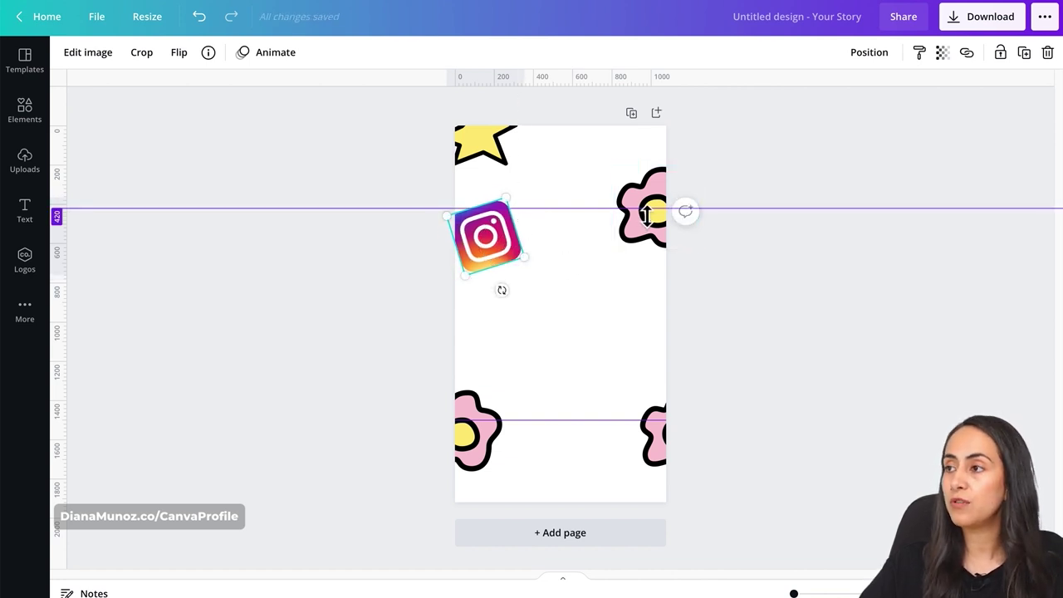
# Try swapping the Instagram logo and the upper pink flower between the page's left and right edges, and undo the swap
pyautogui.moveTo(484, 247); pyautogui.dragTo(641, 241)
pyautogui.moveTo(656, 192); pyautogui.dragTo(609, 192)
pyautogui.moveTo(478, 203); pyautogui.dragTo(445, 188)
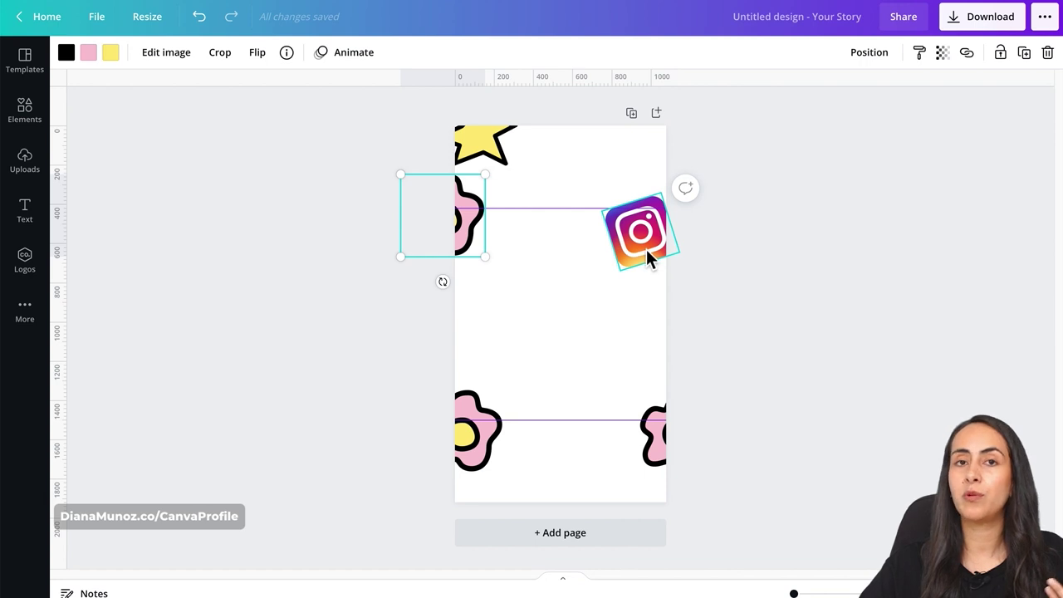
pyautogui.hotkey('ctrl', 'z')
pyautogui.hotkey('ctrl', 'z')
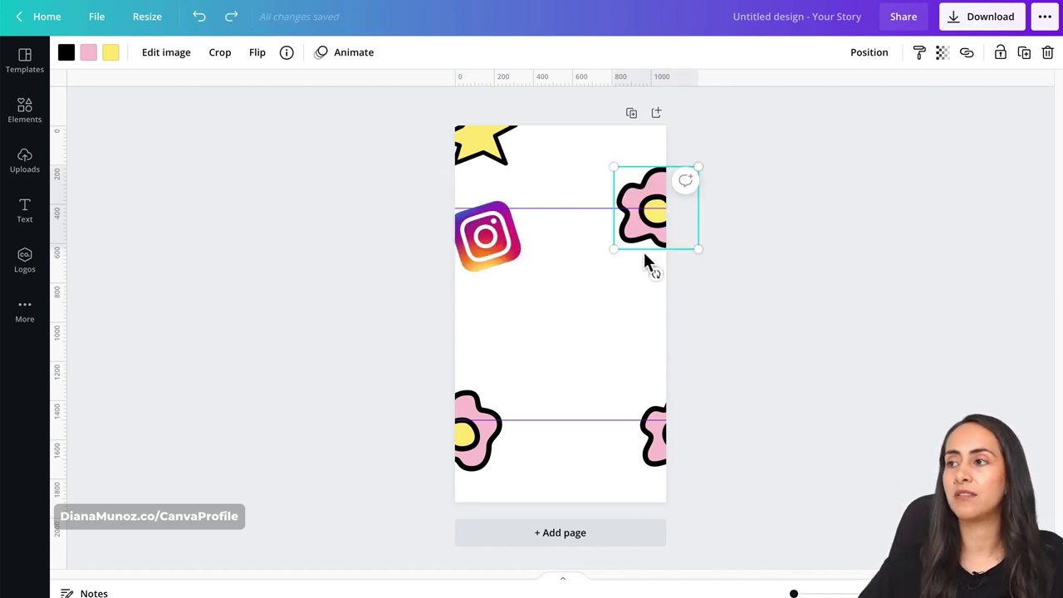
pyautogui.click(570, 306)
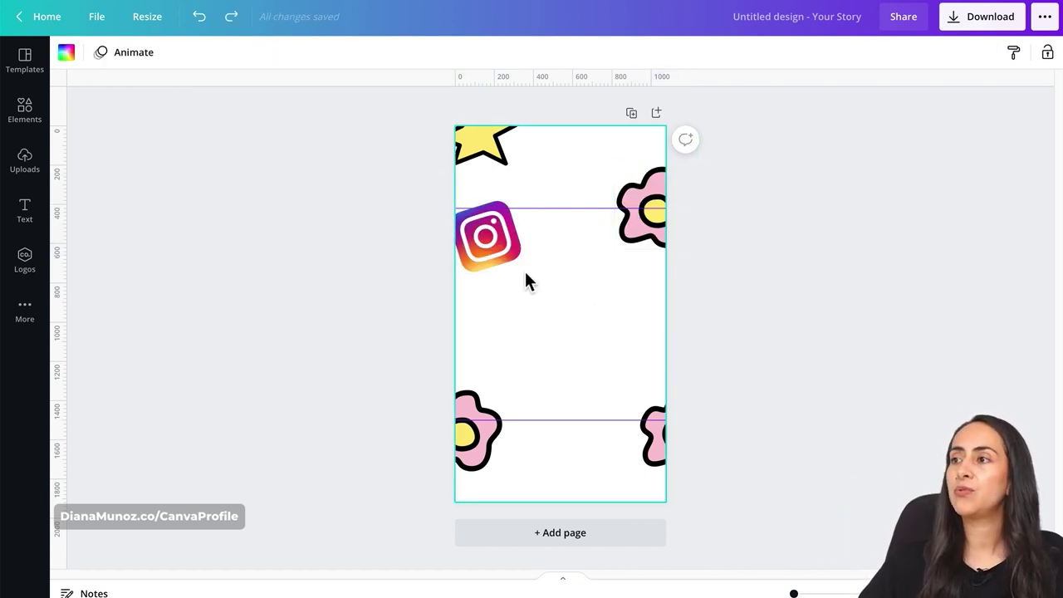
# Add a heading below the Instagram logo, enlarge it to size 58.5, and left-align it in a wider text box
pyautogui.click(27, 215)
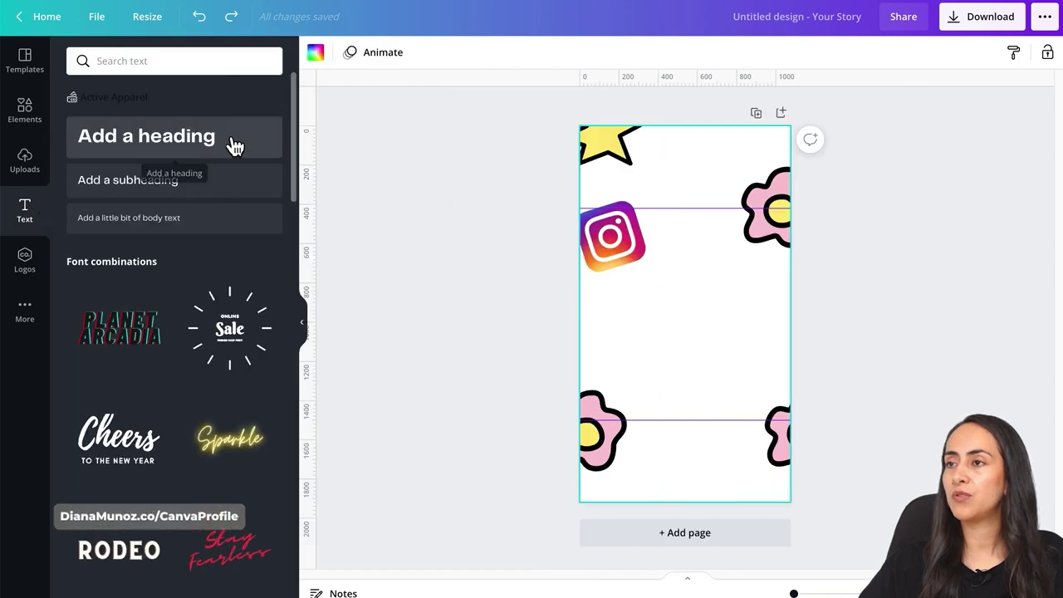
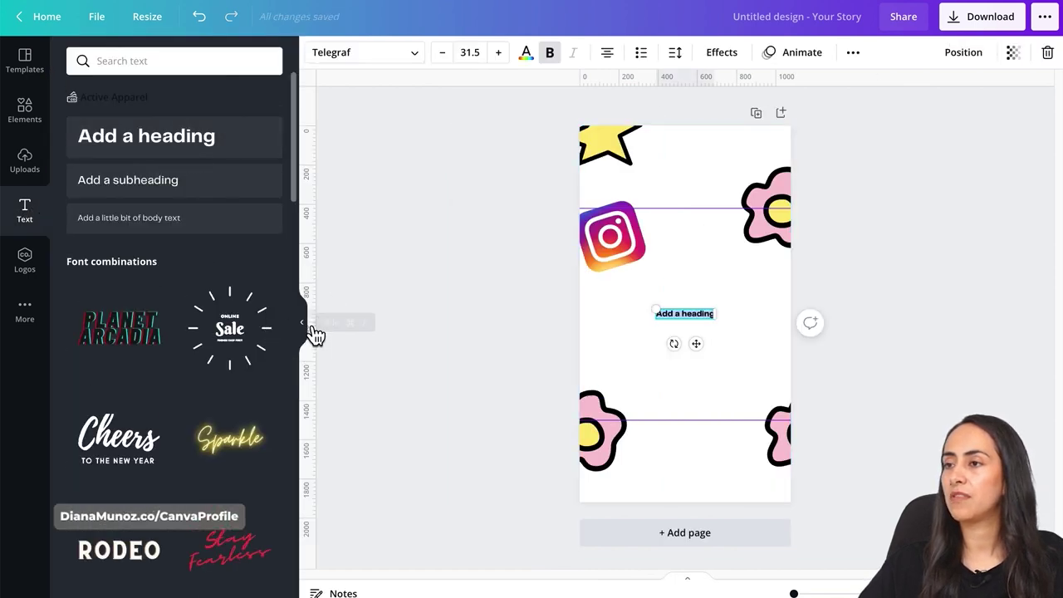
pyautogui.moveTo(536, 314); pyautogui.dragTo(487, 293)
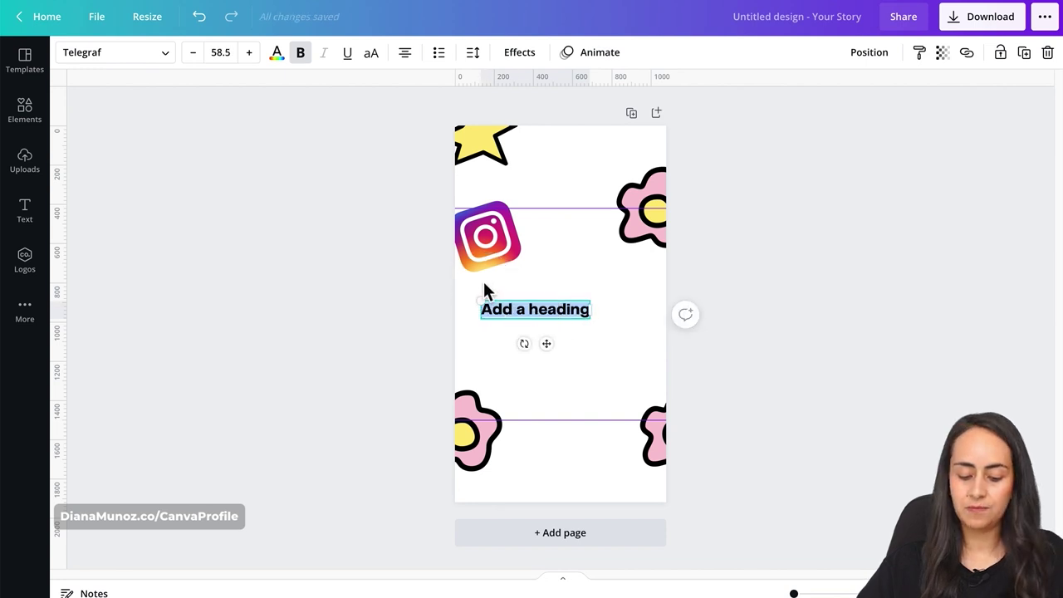
pyautogui.moveTo(599, 317); pyautogui.dragTo(646, 311)
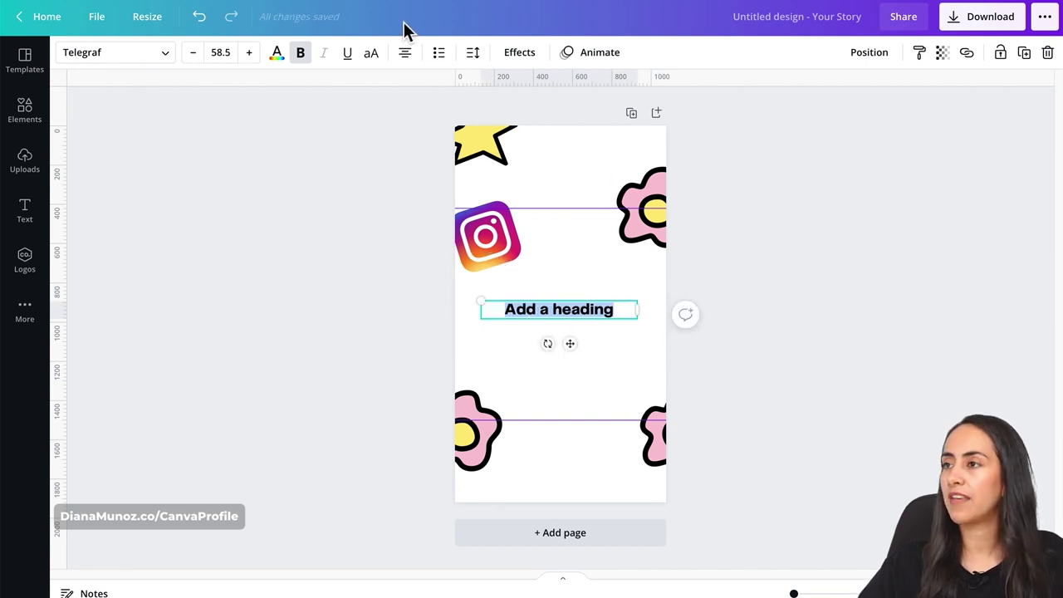
pyautogui.click(412, 60)
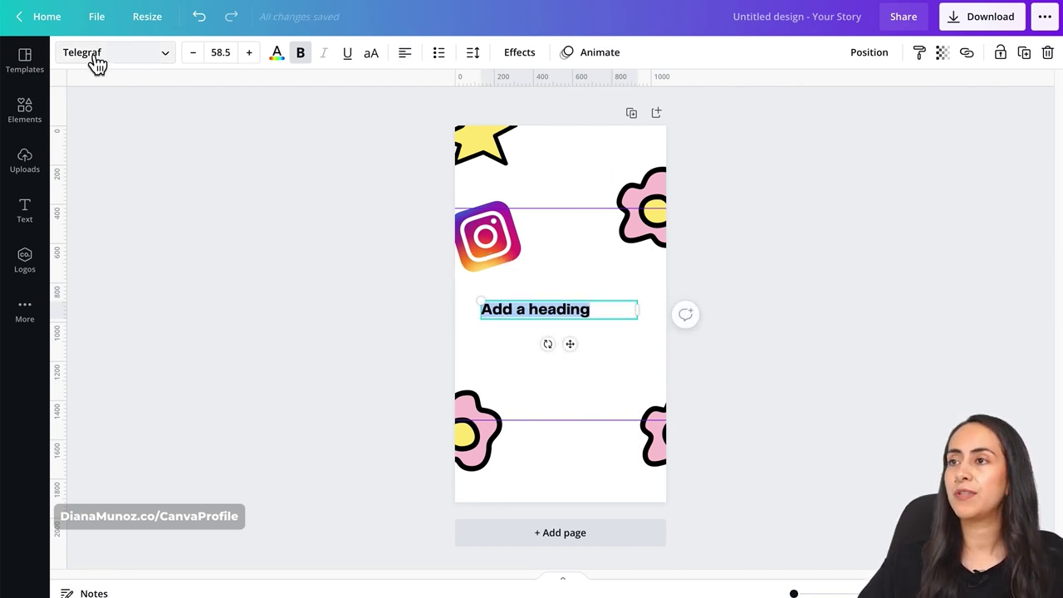
# Open the font choices for the heading and look through the available font style categories
pyautogui.click(122, 60)
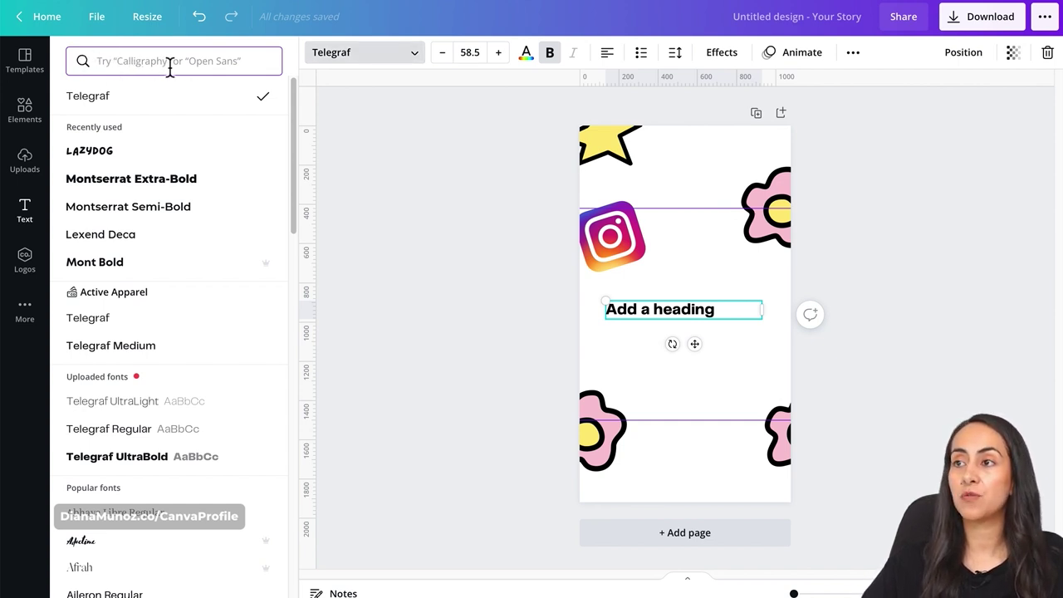
pyautogui.click(137, 63)
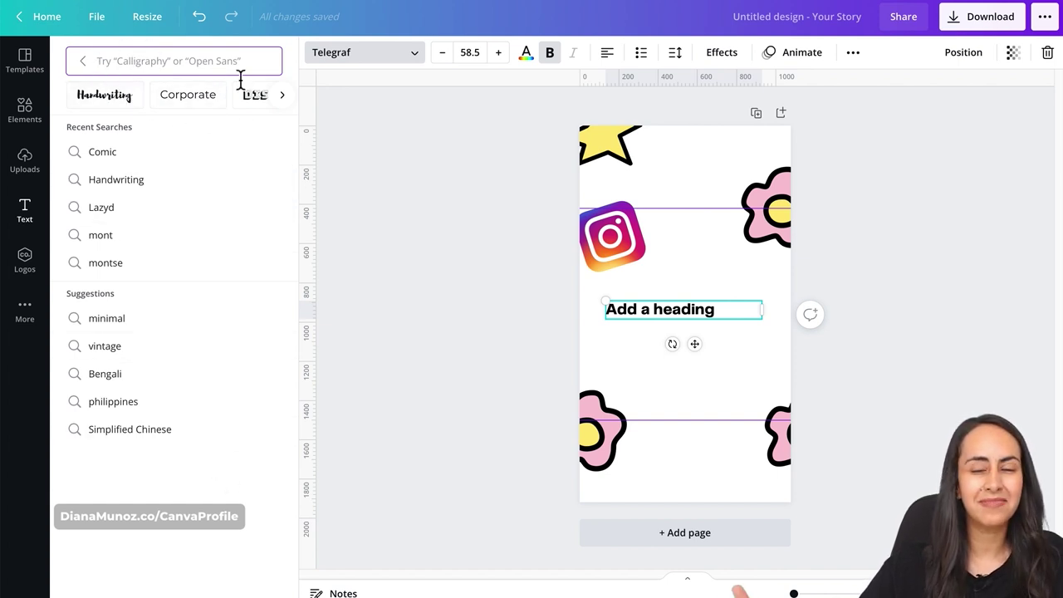
pyautogui.click(295, 98)
pyautogui.click(297, 99)
pyautogui.click(287, 100)
pyautogui.click(287, 100)
pyautogui.click(283, 96)
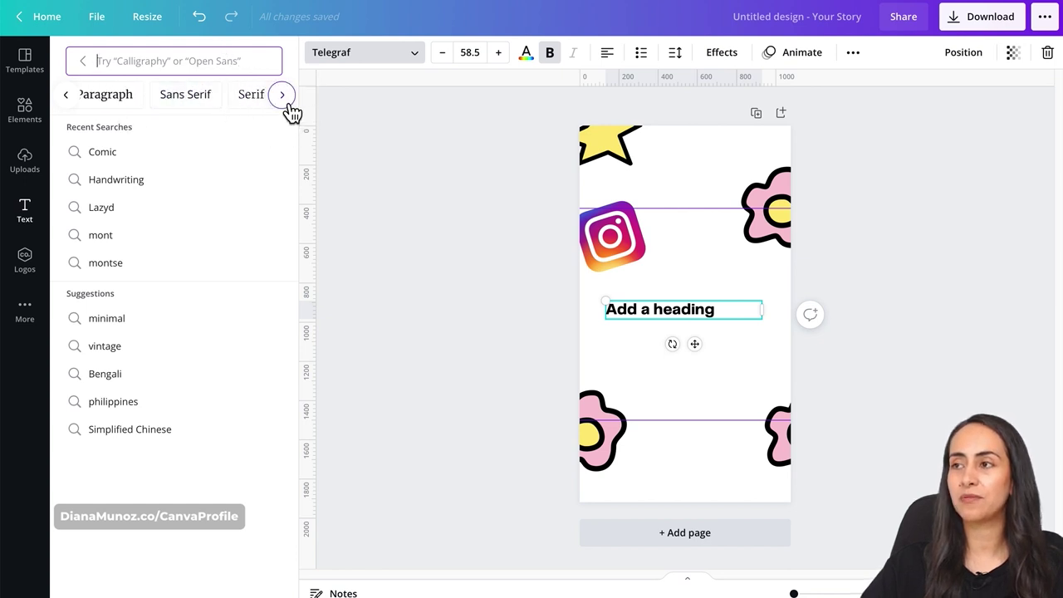
pyautogui.click(284, 97)
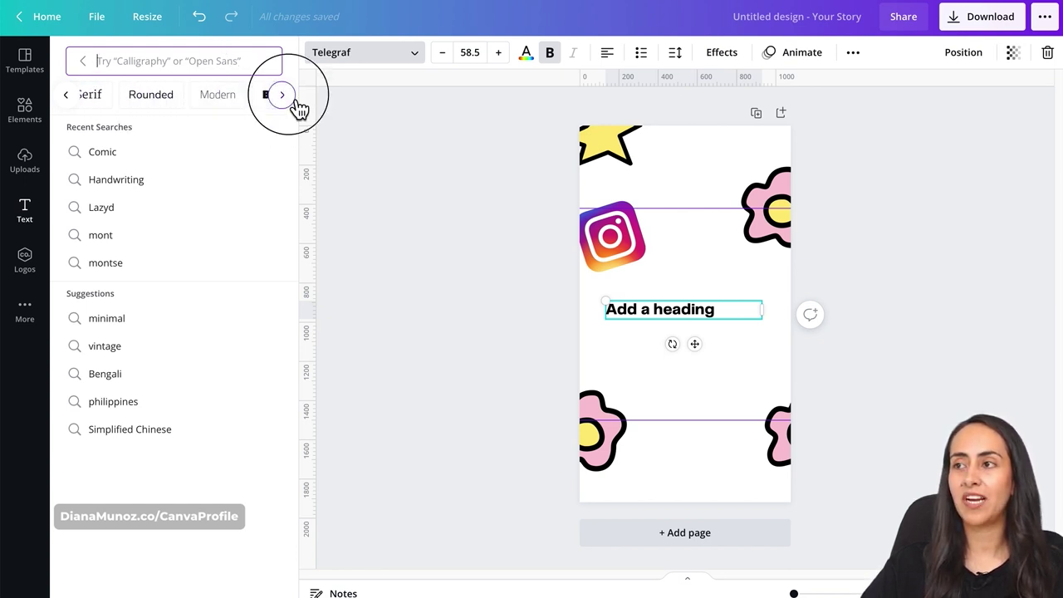
# Look through the full list of popular and English fonts for the heading
pyautogui.click(88, 65)
pyautogui.scroll(-8, 273, 188)
pyautogui.scroll(-5, 271, 188)
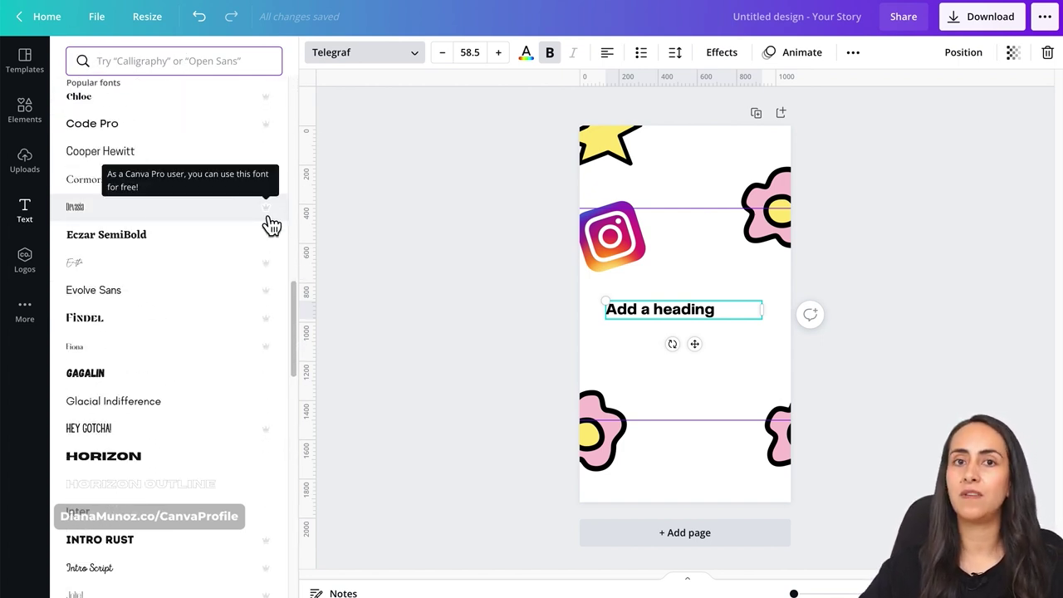
pyautogui.scroll(-8, 271, 224)
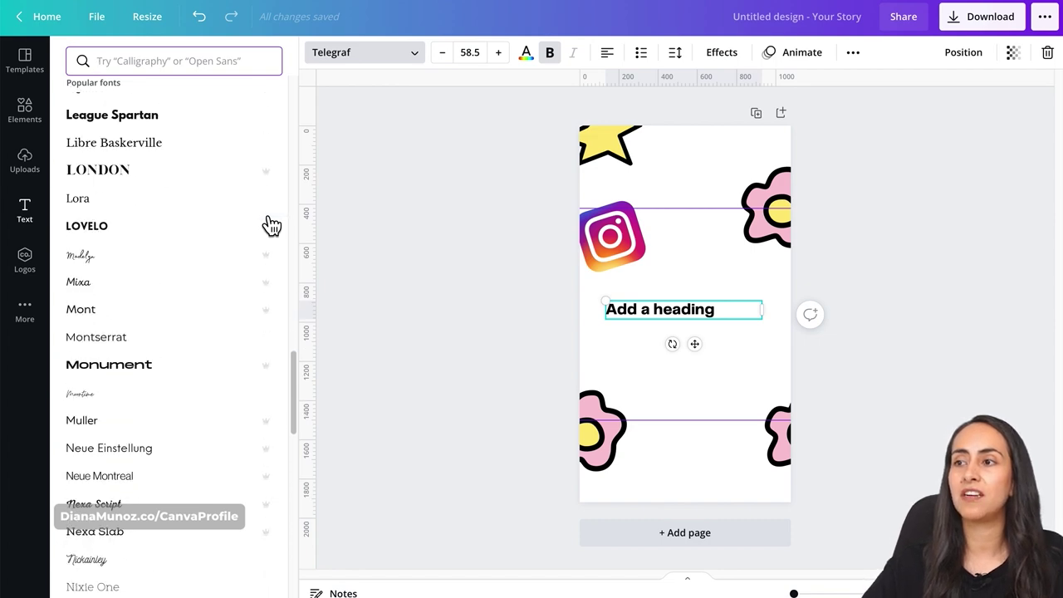
pyautogui.scroll(-10, 271, 225)
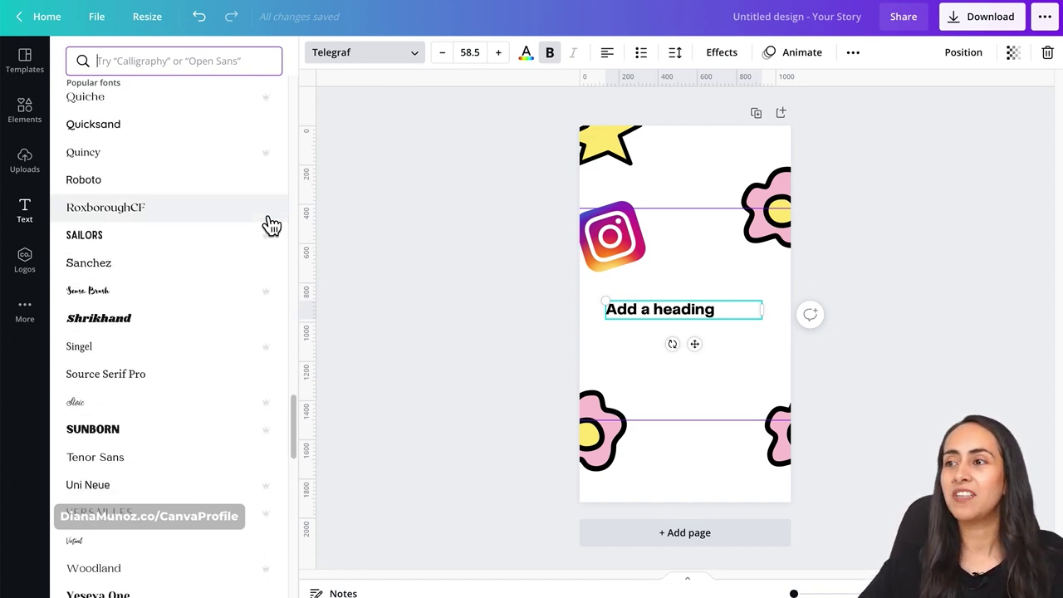
pyautogui.scroll(-3, 269, 231)
pyautogui.scroll(-5, 267, 230)
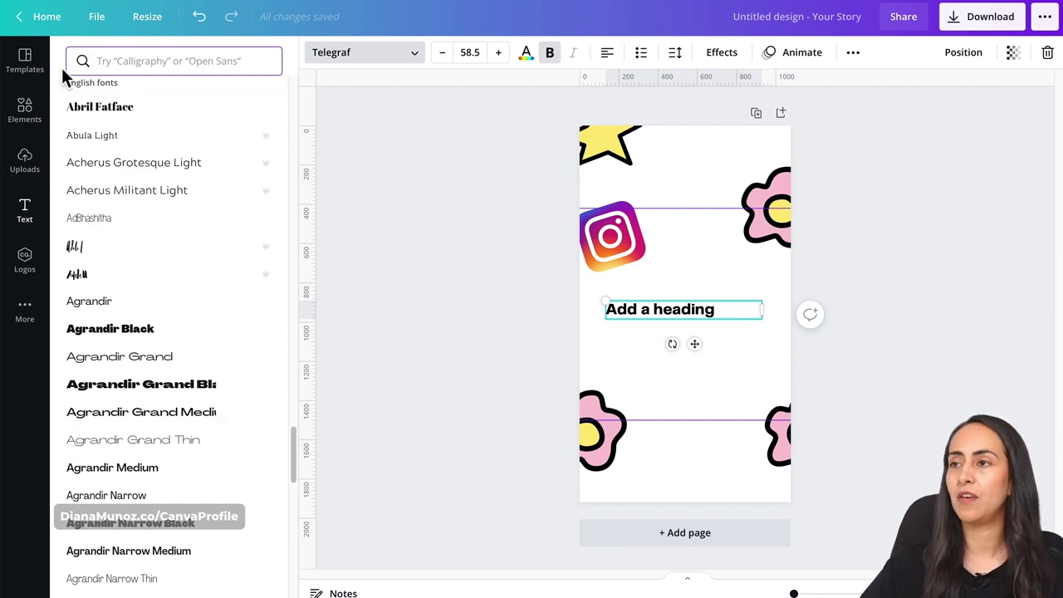
# Filter the fonts by the Calligraphy style and look through the matching fonts
pyautogui.click(181, 60)
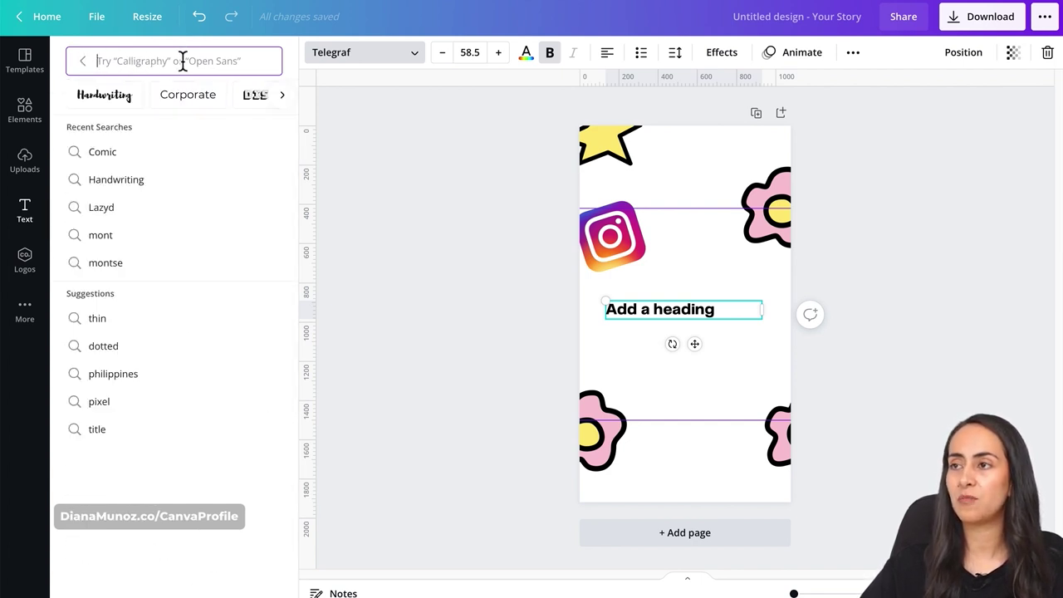
pyautogui.click(288, 99)
pyautogui.click(290, 101)
pyautogui.click(290, 100)
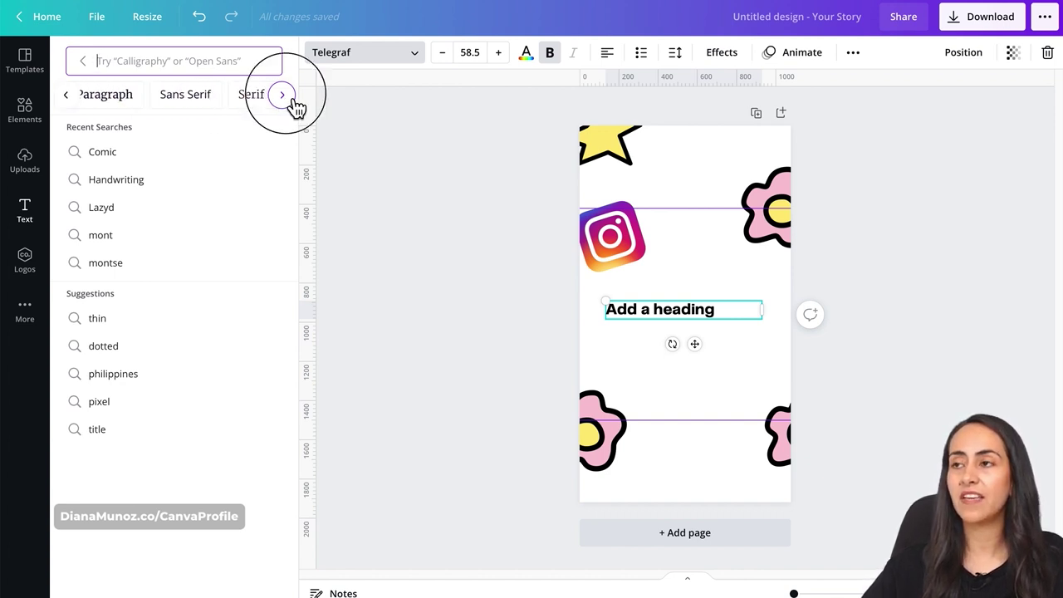
pyautogui.click(282, 95)
pyautogui.click(283, 96)
pyautogui.click(283, 95)
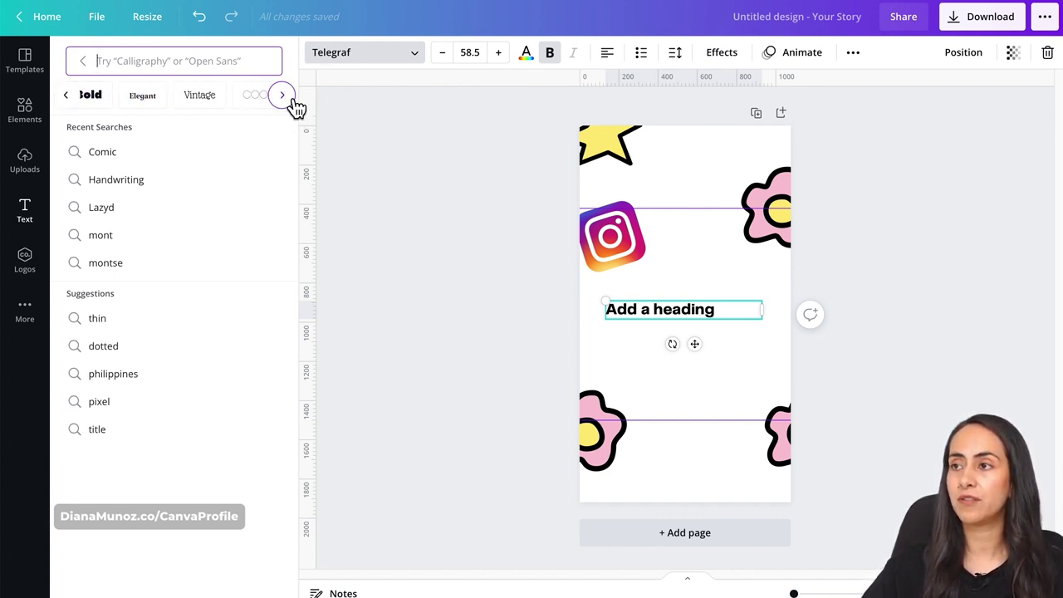
pyautogui.click(283, 96)
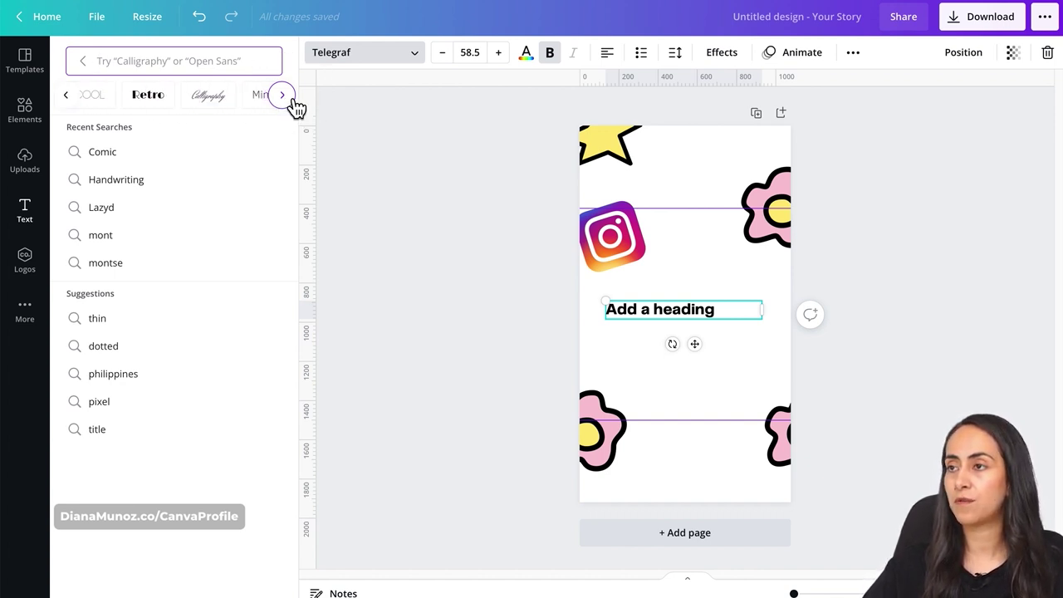
pyautogui.click(210, 100)
pyautogui.moveTo(296, 105); pyautogui.dragTo(294, 167)
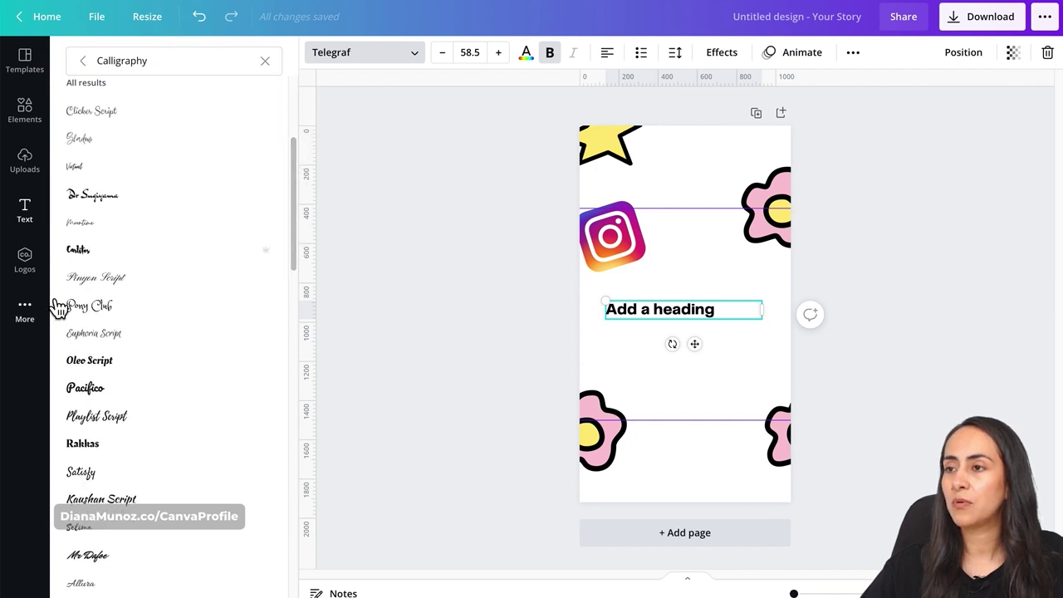
pyautogui.scroll(1, 208, 229)
pyautogui.scroll(1, 199, 191)
pyautogui.scroll(-7, 211, 374)
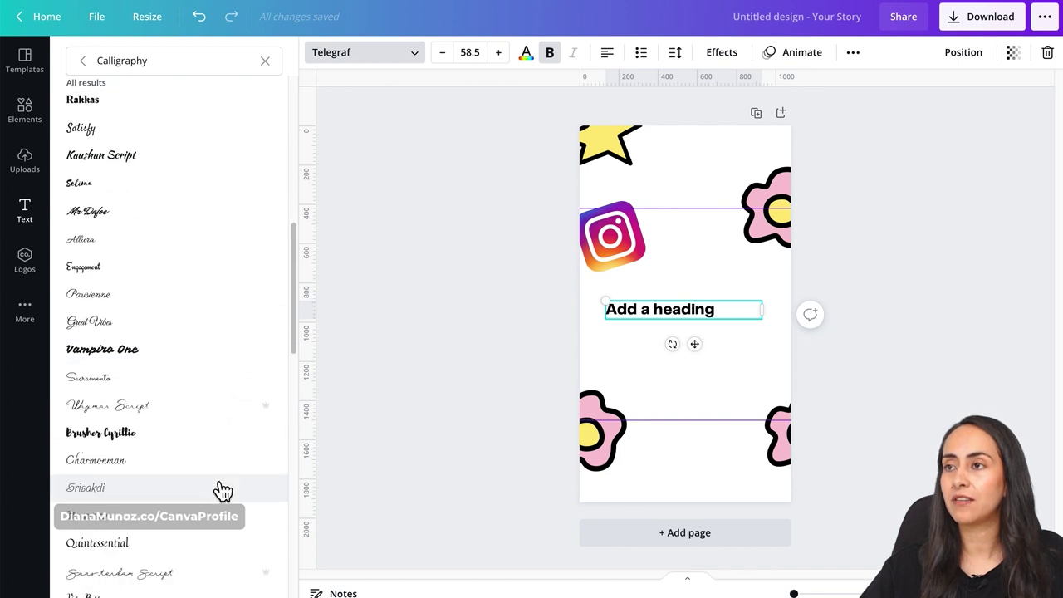
# Filter the fonts by the Display style, look through the matching fonts, and clear the filter
pyautogui.click(83, 61)
pyautogui.click(165, 72)
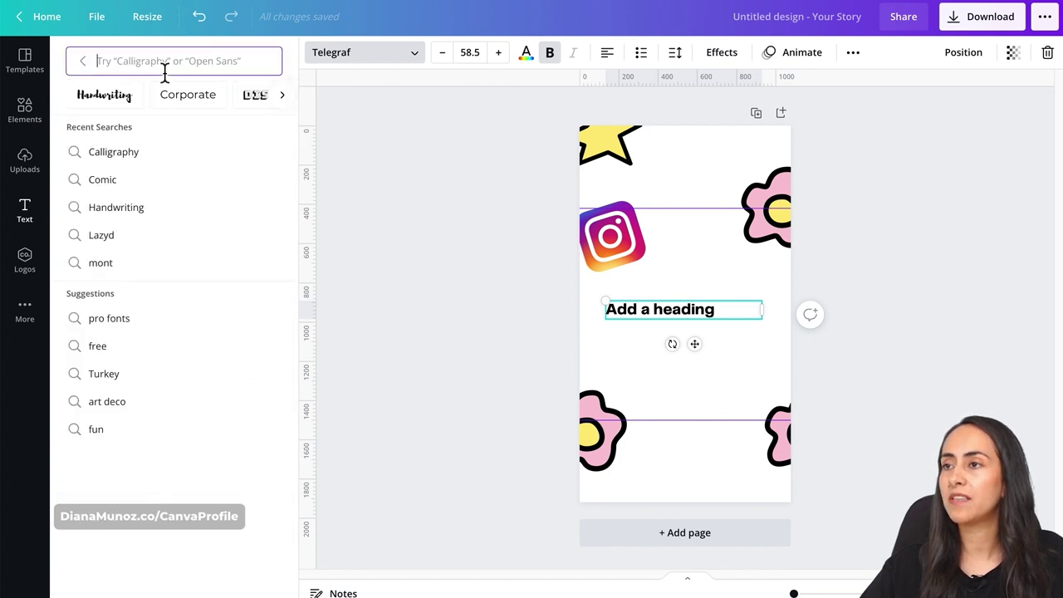
pyautogui.click(282, 98)
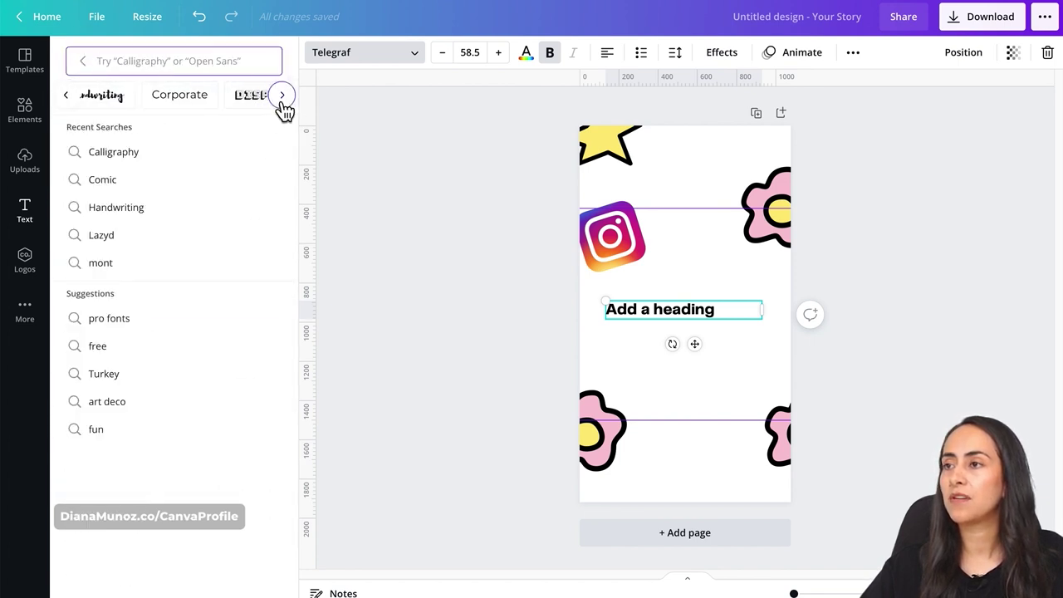
pyautogui.click(130, 100)
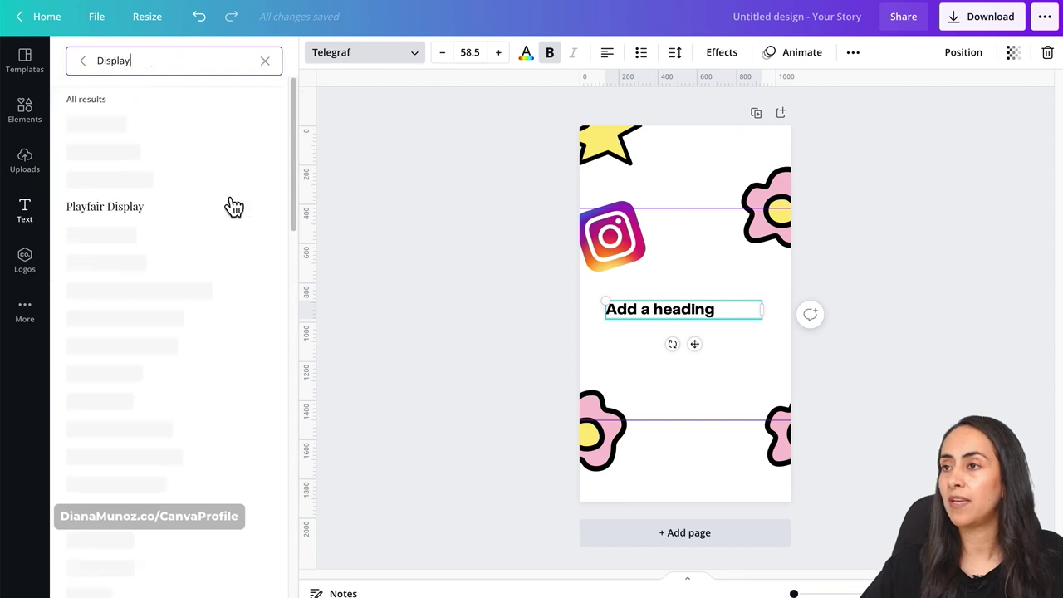
pyautogui.scroll(-10, 255, 175)
pyautogui.scroll(-5, 257, 368)
pyautogui.click(267, 62)
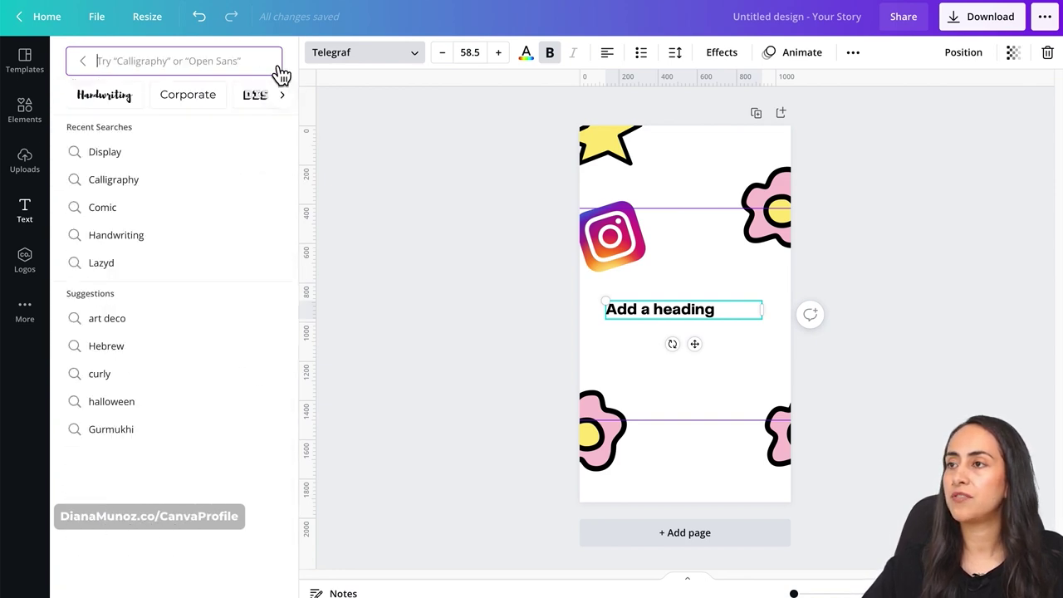
# Filter the fonts by the Comic style and set the heading's font to More Sugar
pyautogui.click(283, 98)
pyautogui.click(283, 97)
pyautogui.click(284, 97)
pyautogui.click(283, 97)
pyautogui.click(283, 97)
pyautogui.click(283, 97)
pyautogui.click(284, 97)
pyautogui.click(284, 97)
pyautogui.click(283, 98)
pyautogui.click(198, 99)
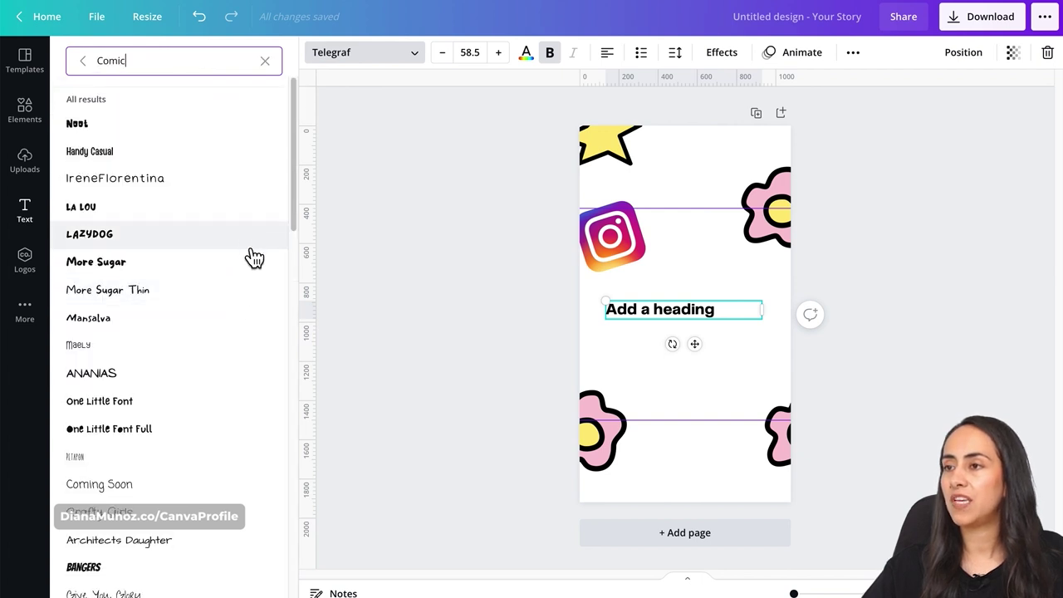
pyautogui.click(112, 267)
# Replace the heading with "CREATE / A CUSTOM / REEL COVER" on three lines and enlarge the text to size 77.2
pyautogui.click(729, 307)
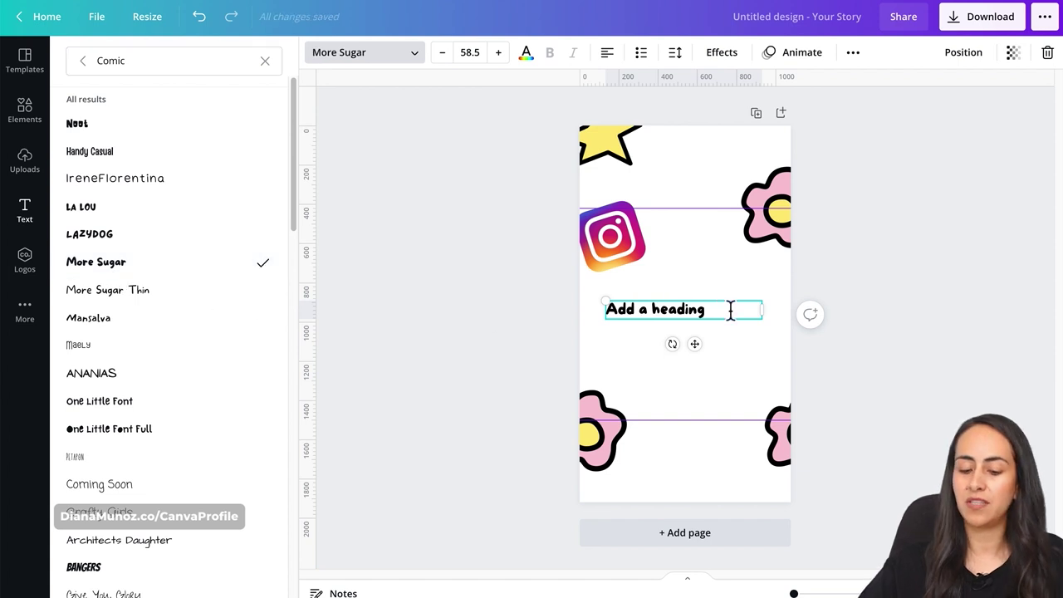
pyautogui.hotkey('ctrl', 'a')
pyautogui.write('CRE')
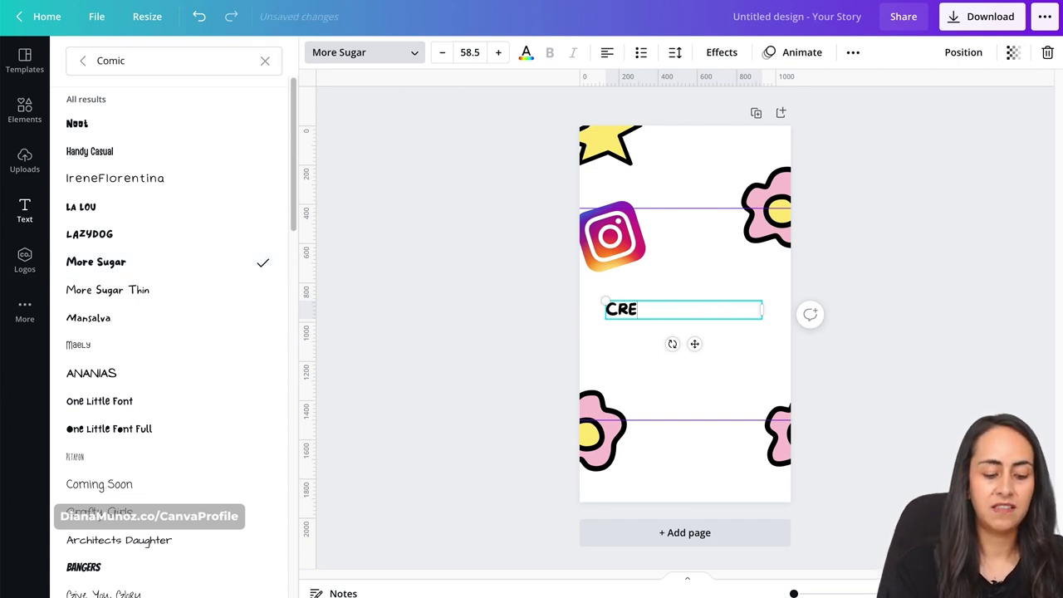
pyautogui.write('ATE')
pyautogui.press('Return')
pyautogui.write('A C')
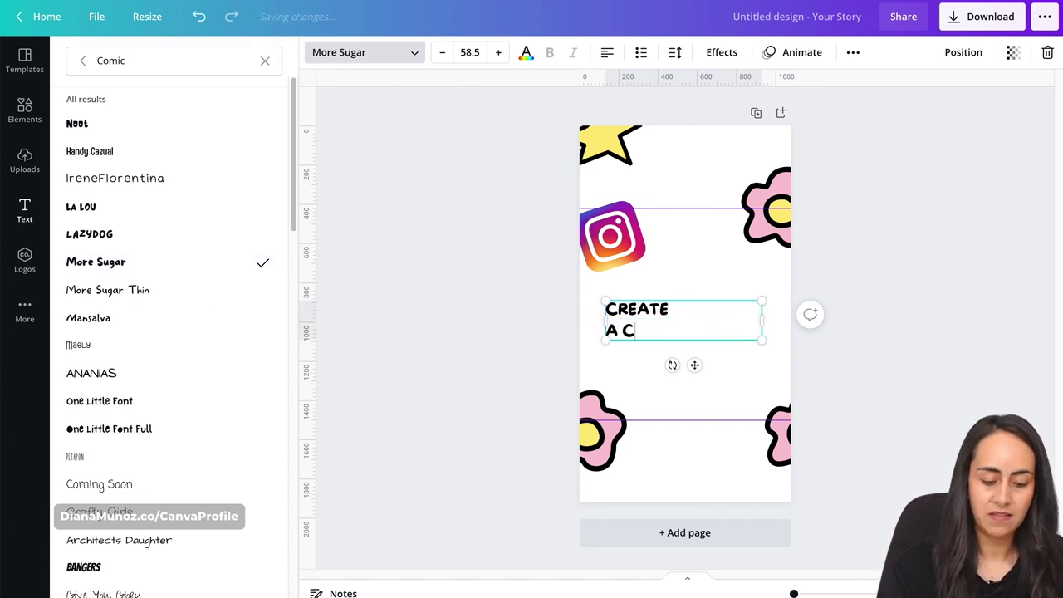
pyautogui.write('USTOM')
pyautogui.press('Return')
pyautogui.write('REEL COVER')
pyautogui.press('Escape')
pyautogui.moveTo(636, 332); pyautogui.dragTo(619, 285)
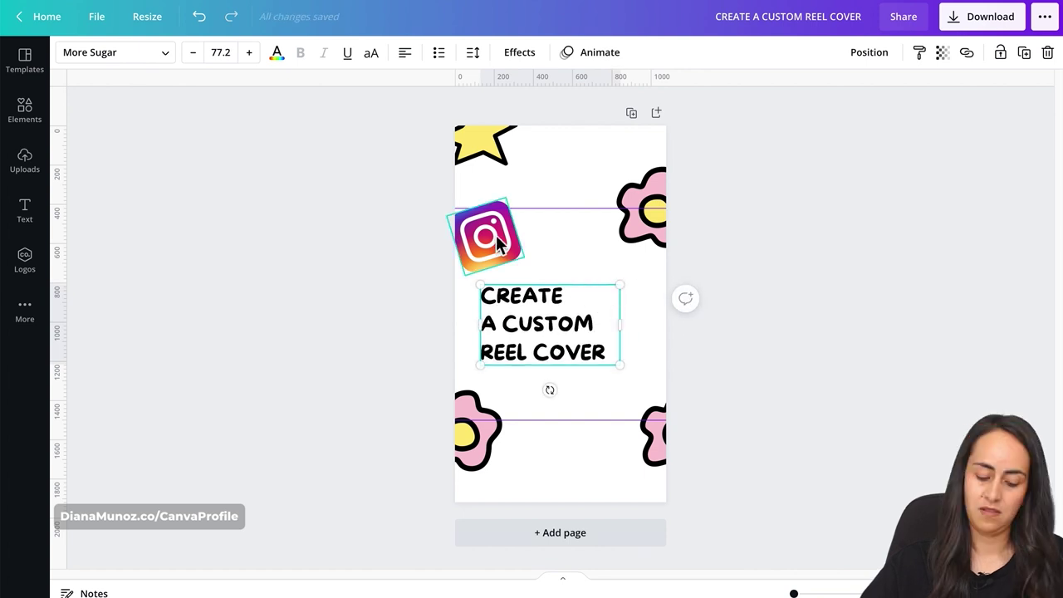
# Enlarge the Instagram logo slightly and move the lower-left pink flower a little further down the page
pyautogui.click(507, 260)
pyautogui.click(484, 432)
pyautogui.moveTo(482, 434); pyautogui.dragTo(481, 442)
pyautogui.click(925, 211)
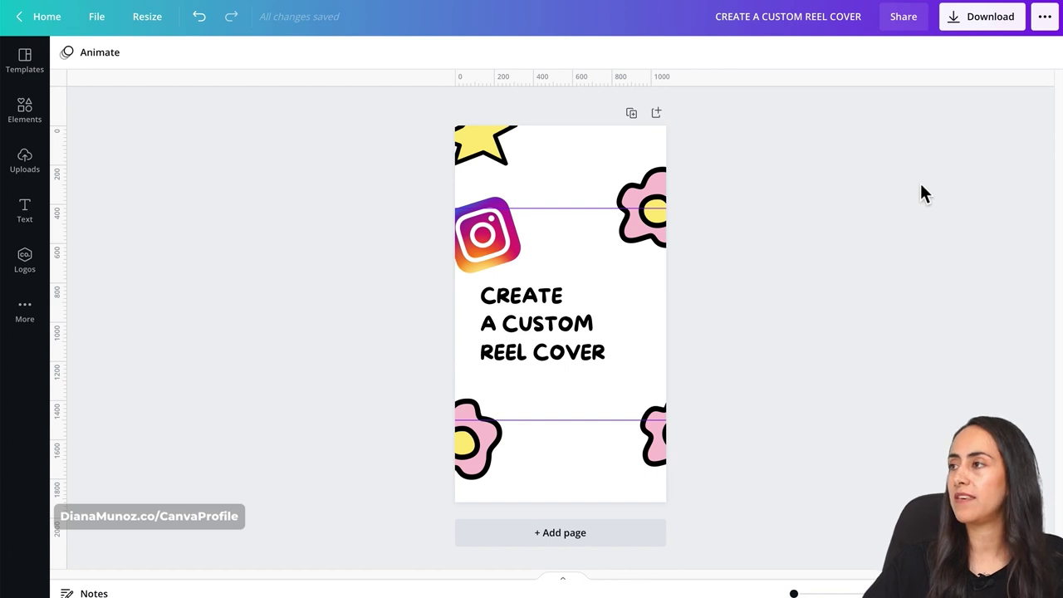
# Download the finished cover as a PNG file at size 1
pyautogui.click(1001, 25)
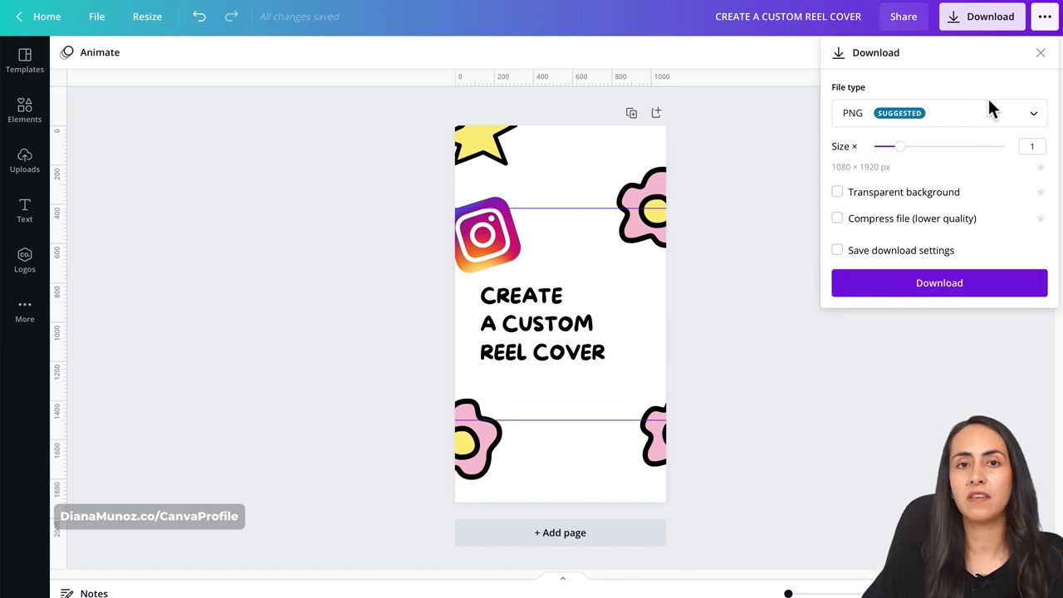
pyautogui.click(991, 104)
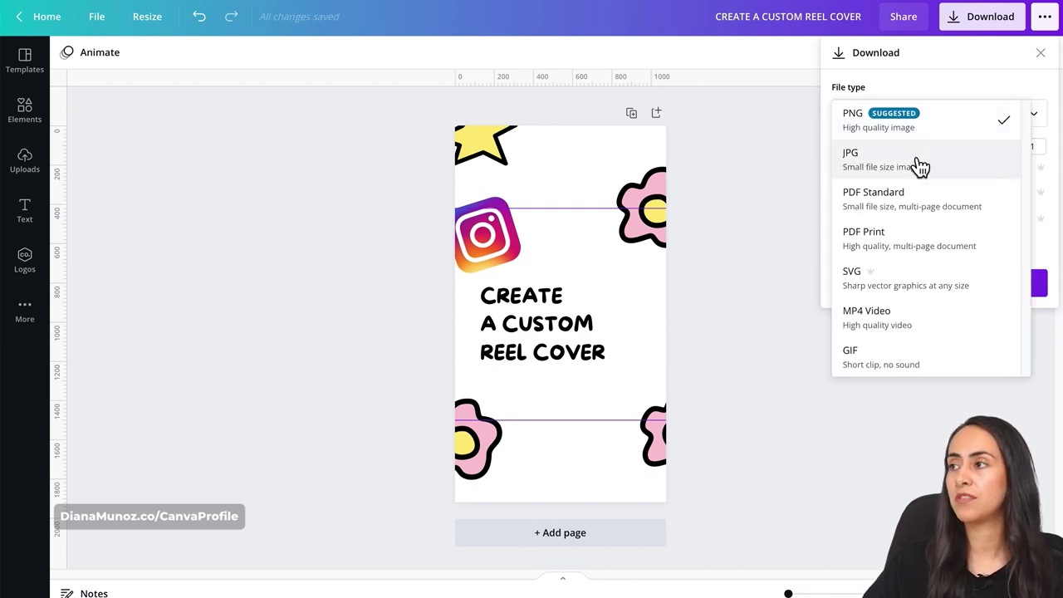
pyautogui.click(932, 133)
pyautogui.click(952, 288)
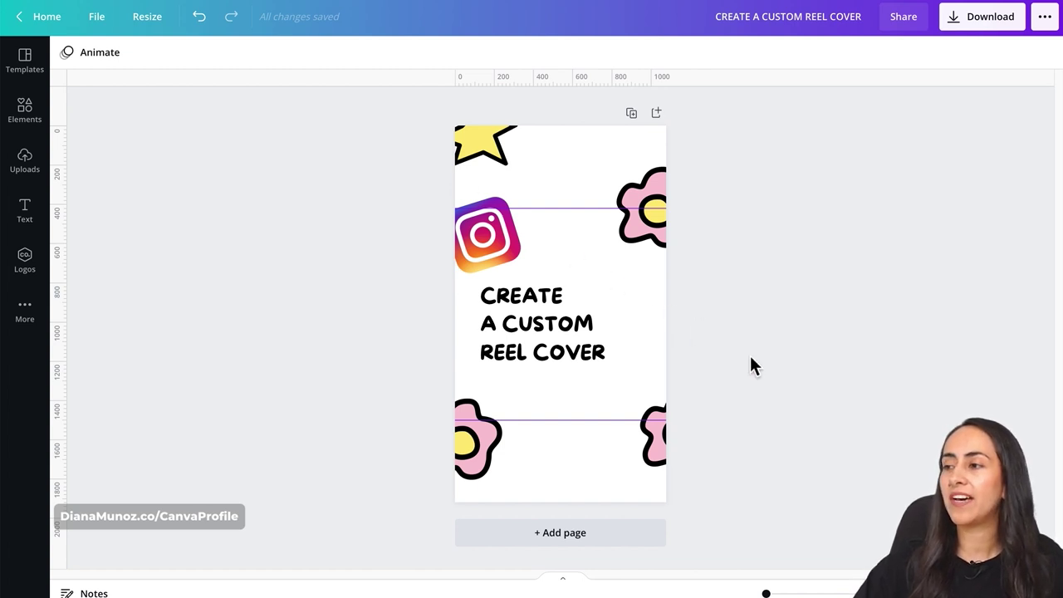
# Add a blank second page and insert the single-image grid on it
pyautogui.click(581, 536)
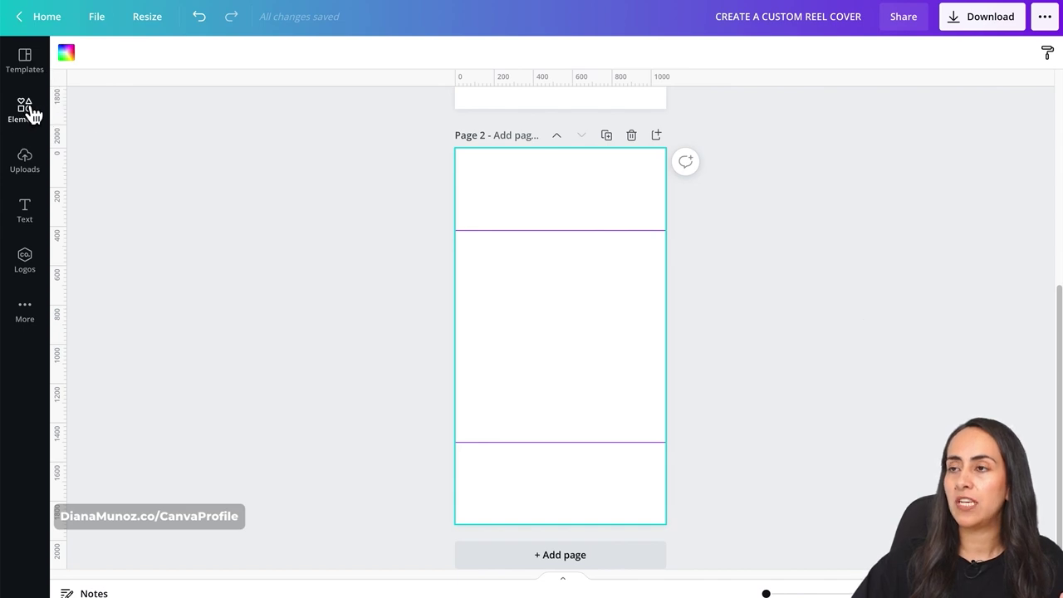
pyautogui.click(24, 108)
pyautogui.scroll(-6, 216, 440)
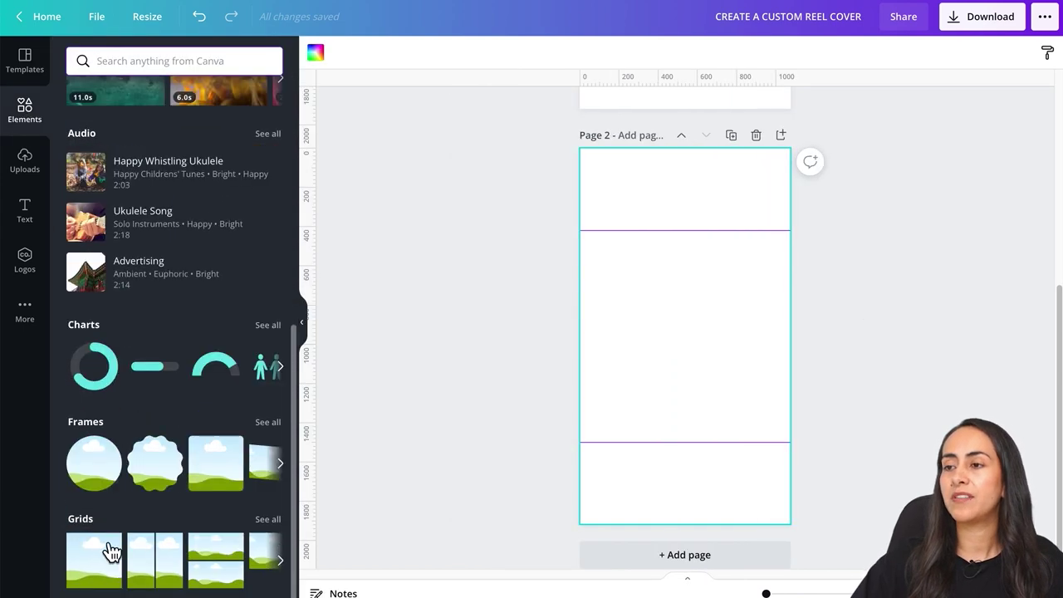
pyautogui.click(100, 567)
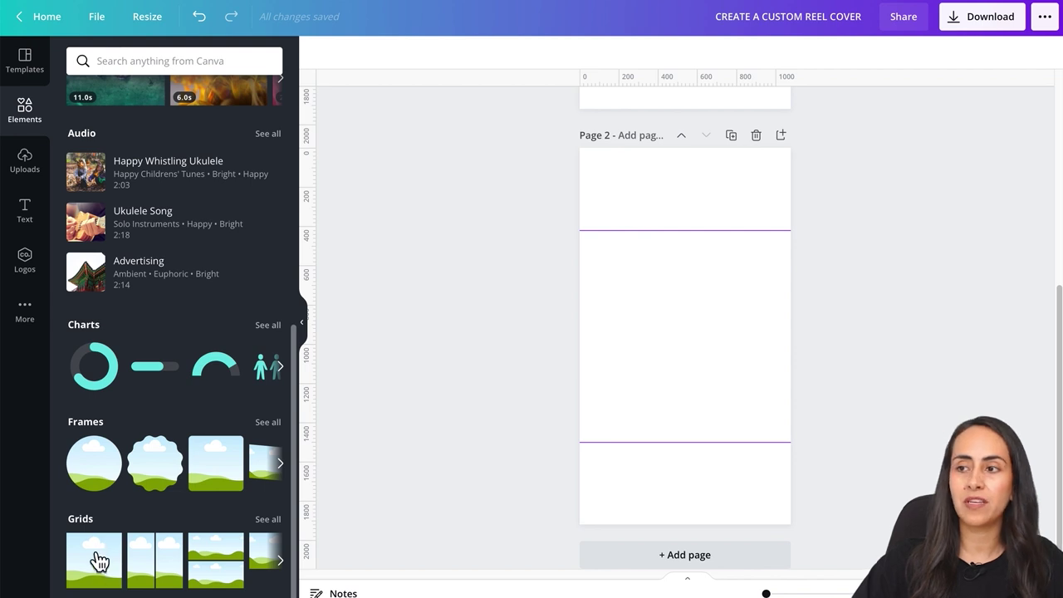
# Fill page 2 with the single-image grid, then shrink its height to fit exactly between the upper and lower guides
pyautogui.moveTo(107, 564); pyautogui.dragTo(679, 259)
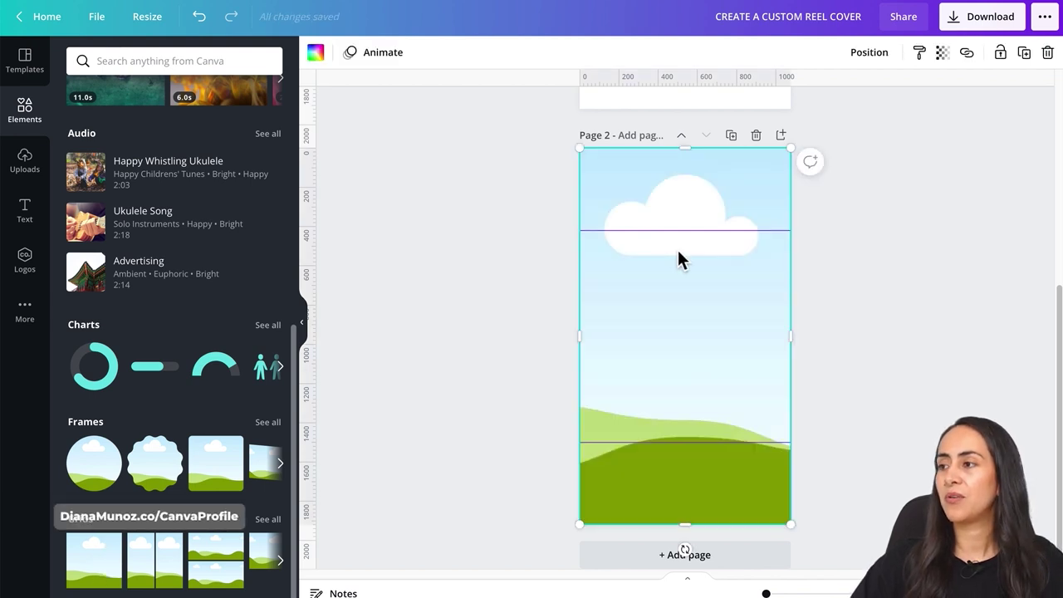
pyautogui.click(305, 326)
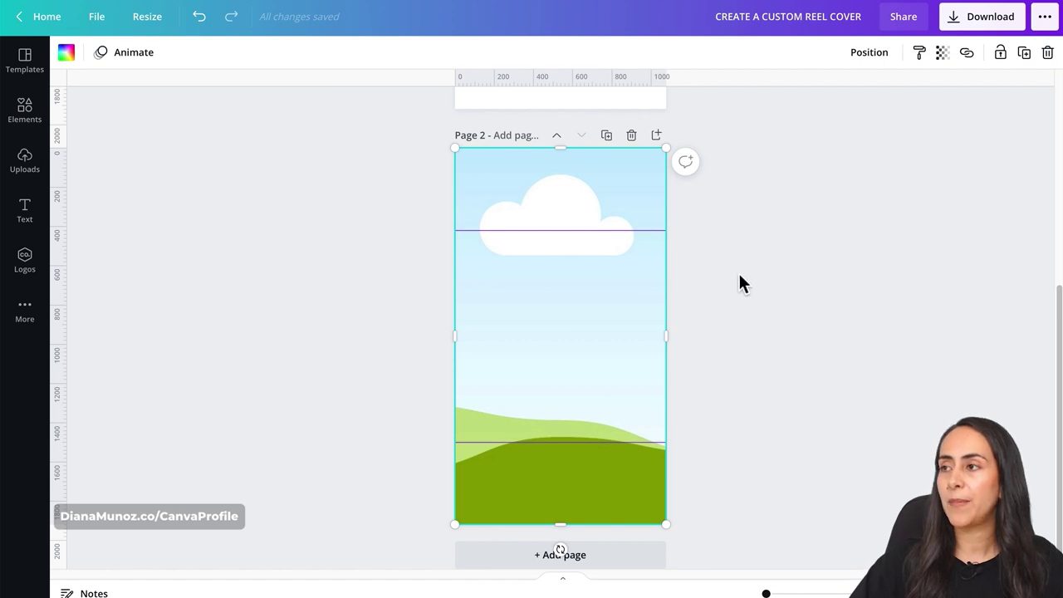
pyautogui.moveTo(588, 149); pyautogui.dragTo(589, 237)
pyautogui.moveTo(569, 532); pyautogui.dragTo(596, 446)
pyautogui.click(585, 199)
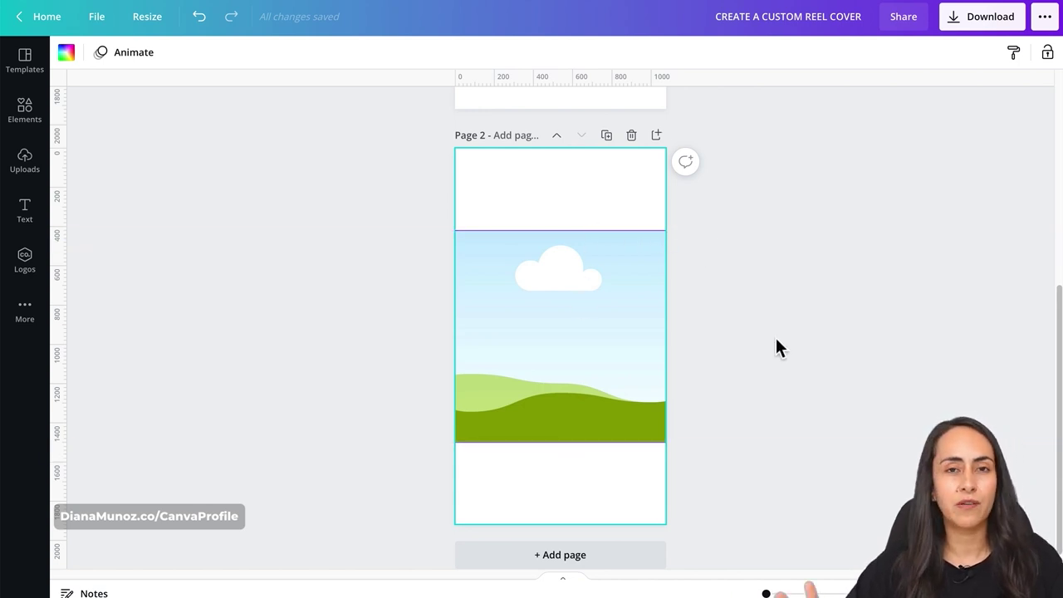
pyautogui.scroll(5, 775, 336)
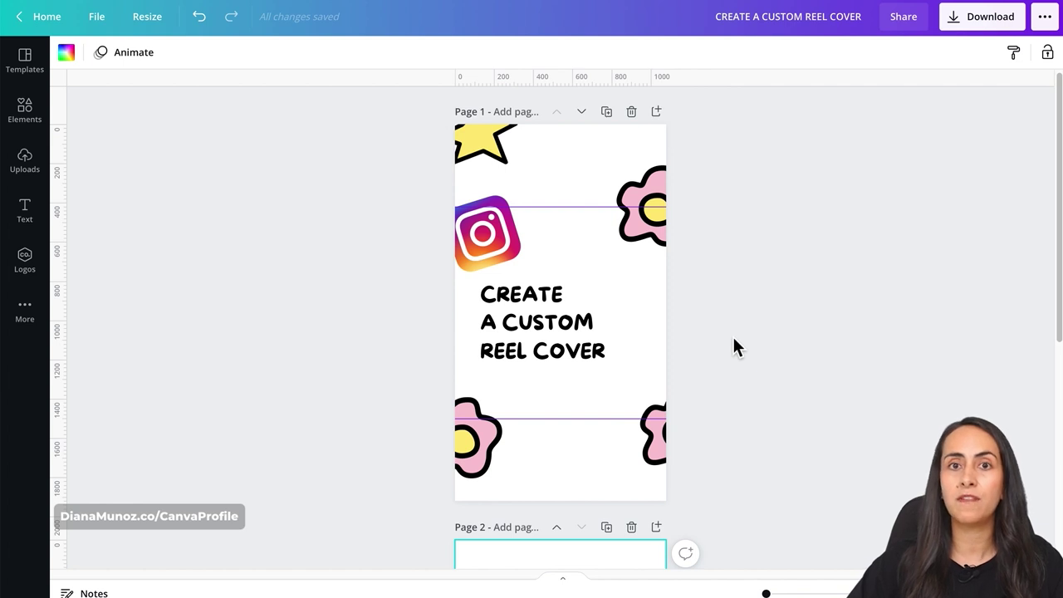
pyautogui.scroll(-5, 733, 339)
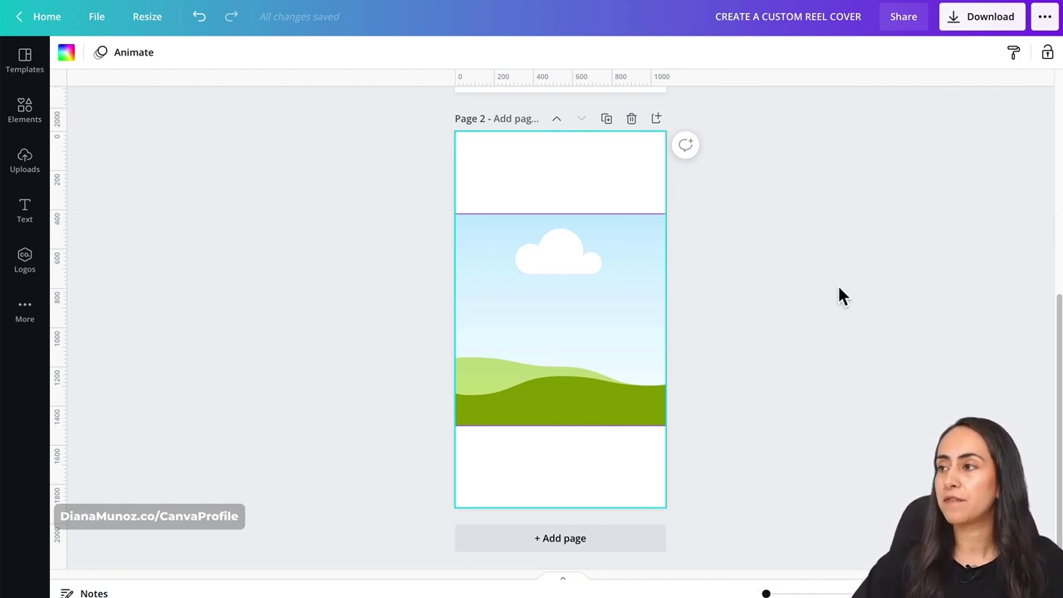
# Place the uploaded red-beanie selfie with the rock formations into the grid on page 2
pyautogui.click(25, 162)
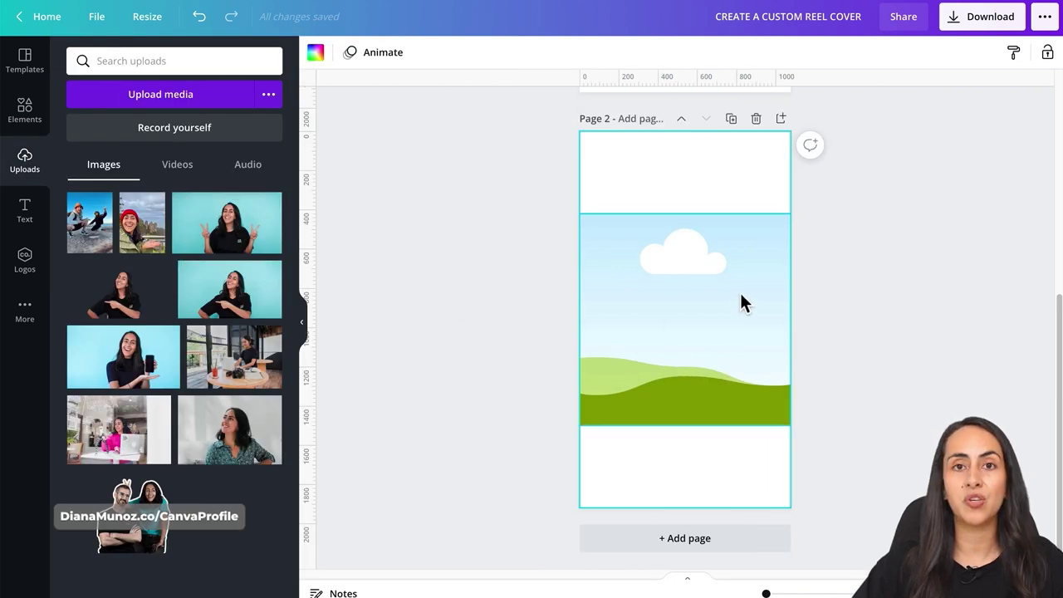
pyautogui.click(152, 245)
pyautogui.moveTo(152, 246); pyautogui.dragTo(656, 327)
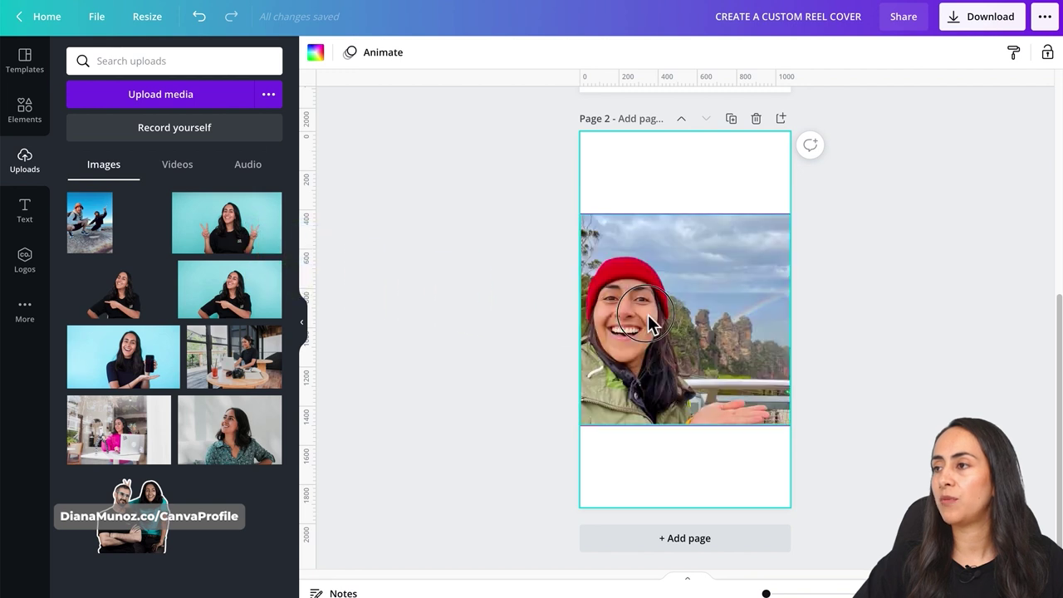
pyautogui.click(905, 314)
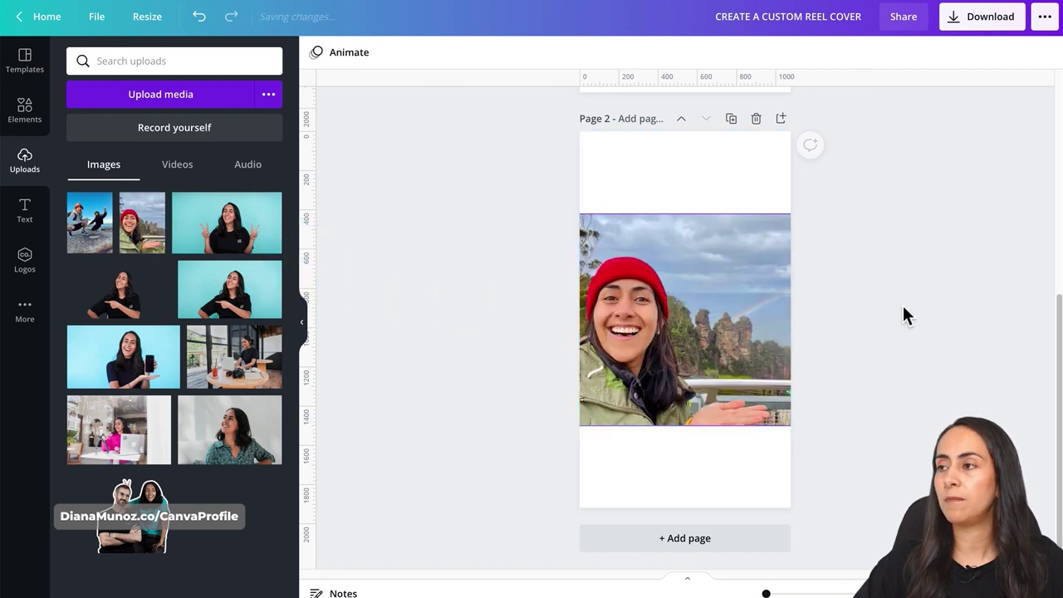
pyautogui.click(314, 335)
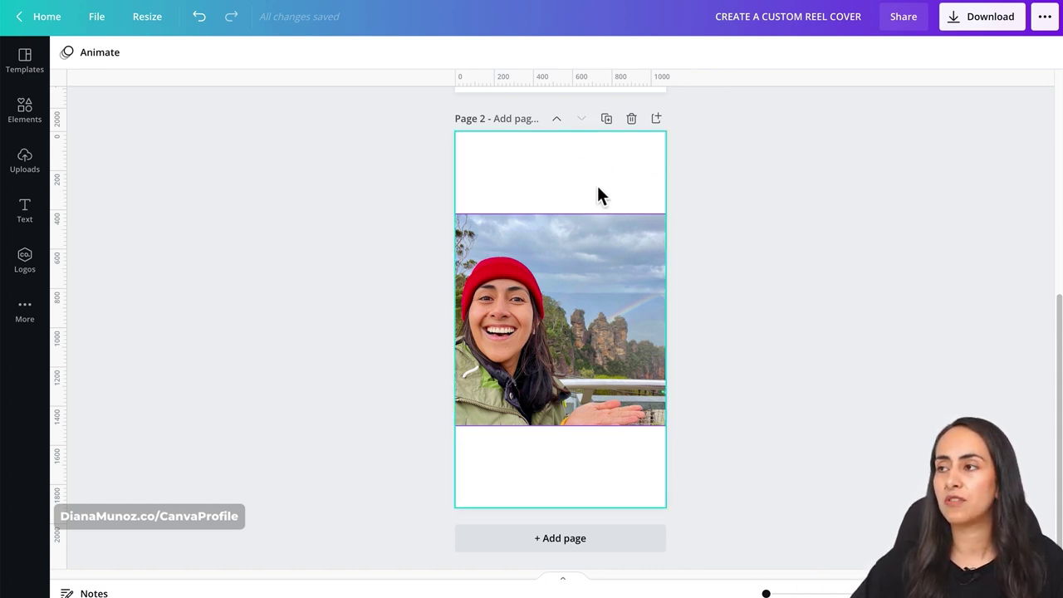
# Add a heading reading "animation" at size 71.3, centred in the white area above the photo
pyautogui.click(37, 211)
pyautogui.click(219, 157)
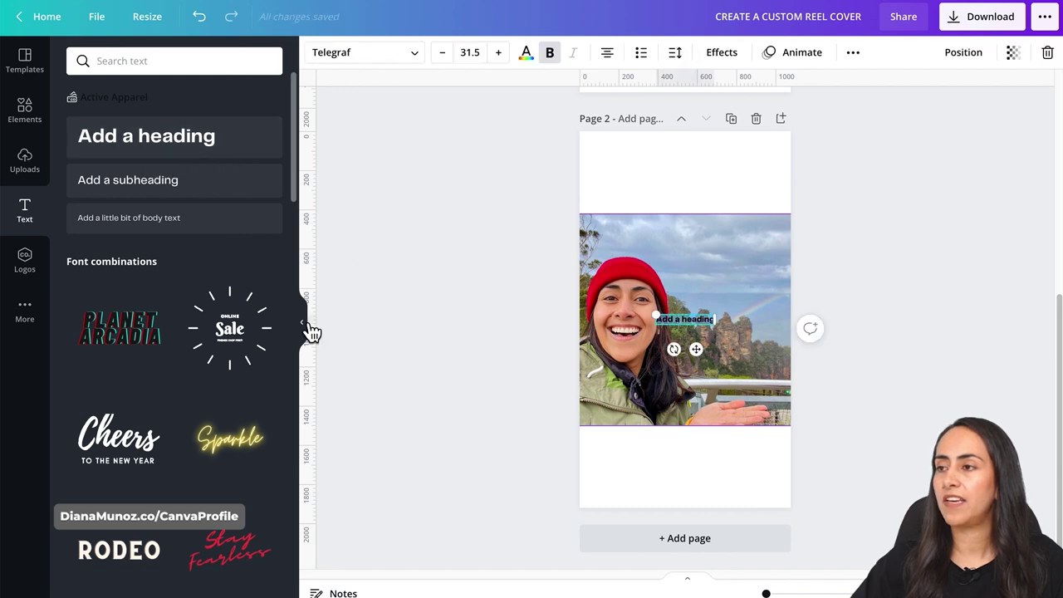
pyautogui.click(308, 326)
pyautogui.moveTo(574, 352); pyautogui.dragTo(625, 176)
pyautogui.write('tutori')
pyautogui.write('animation')
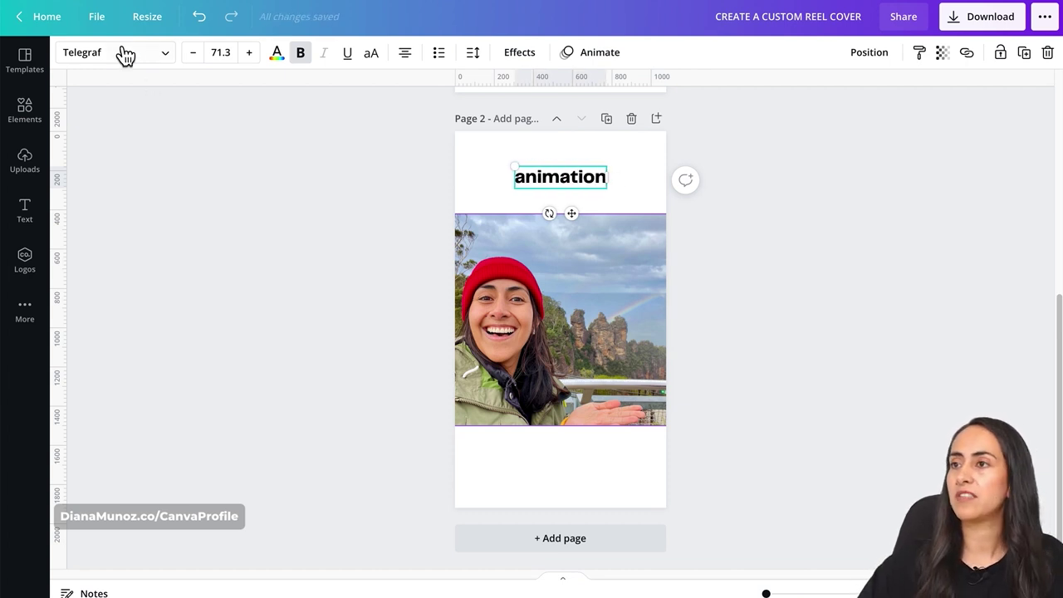
# Change the "animation" heading's font to More Sugar, found by searching fonts for "Comic", and make it uppercase
pyautogui.click(149, 55)
pyautogui.write('Comic')
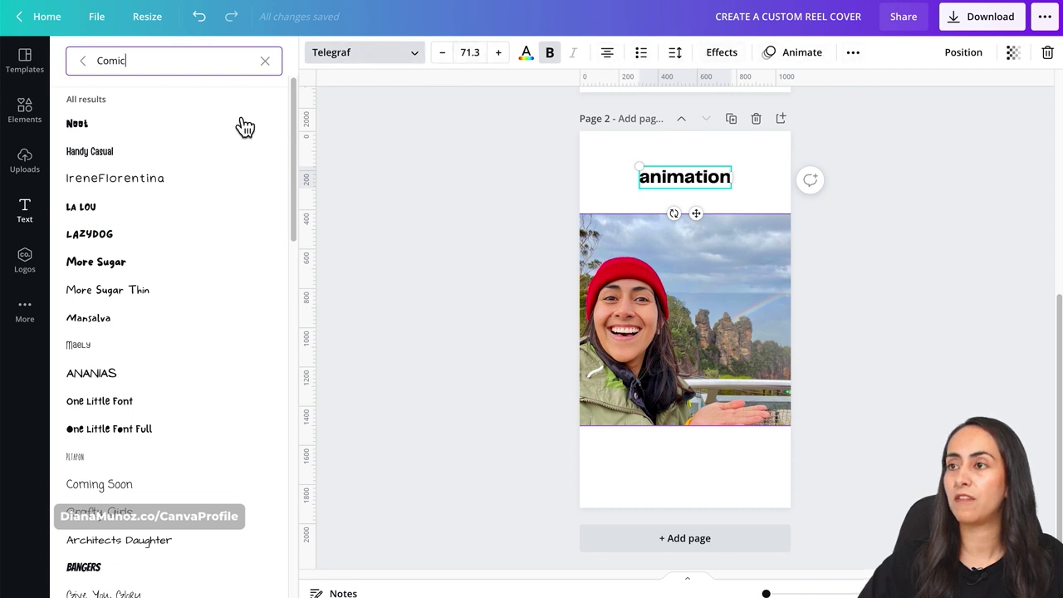
pyautogui.click(208, 266)
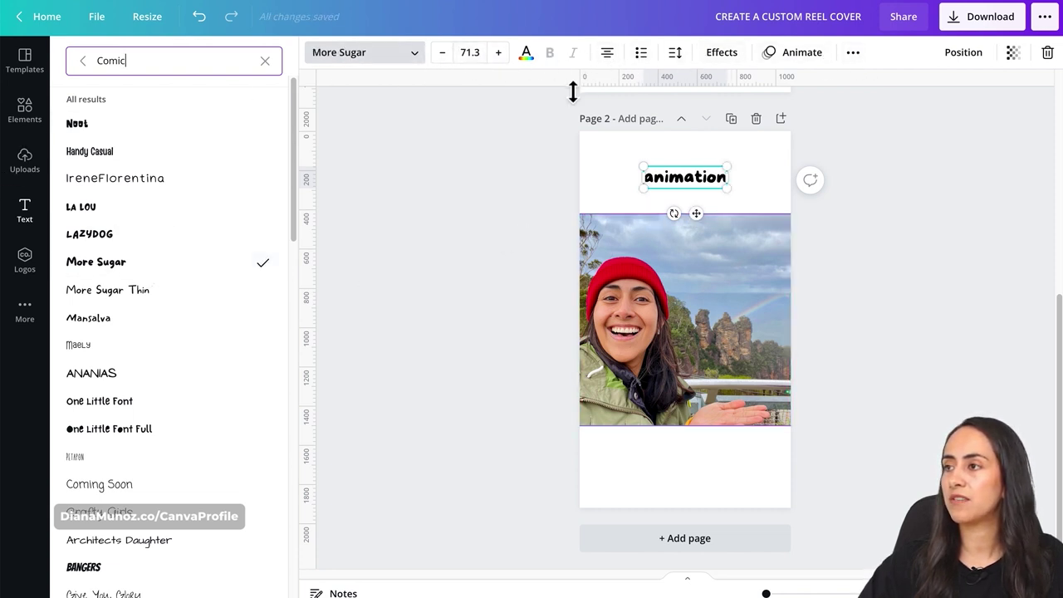
pyautogui.click(854, 53)
pyautogui.click(733, 87)
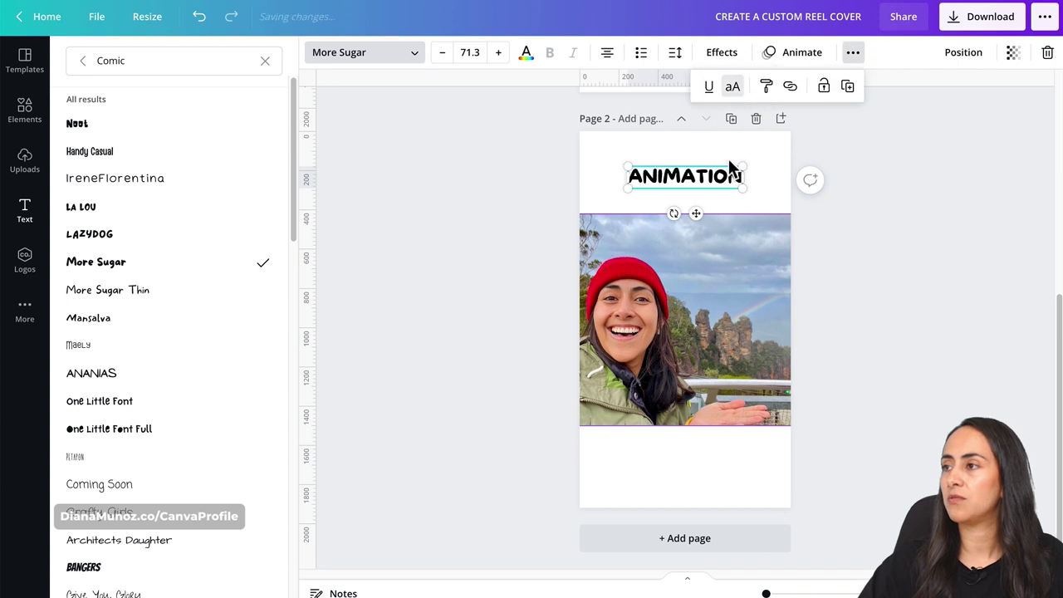
# Duplicate the heading into the white area below the photo and change the copy's text to "TUTORIAL"
pyautogui.moveTo(702, 218); pyautogui.dragTo(700, 508)
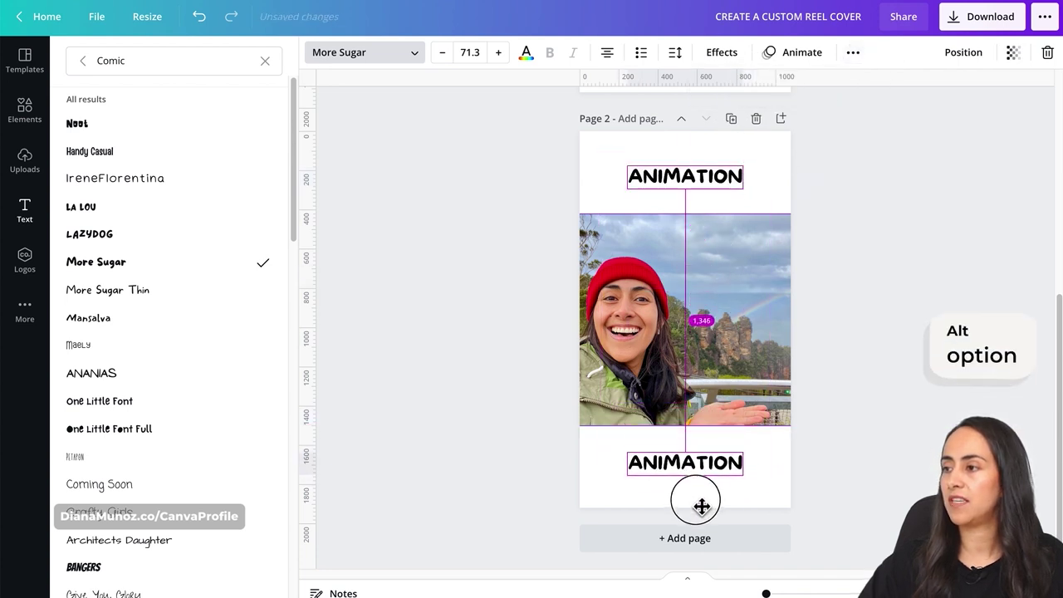
pyautogui.doubleClick(706, 476)
pyautogui.write('tutorial')
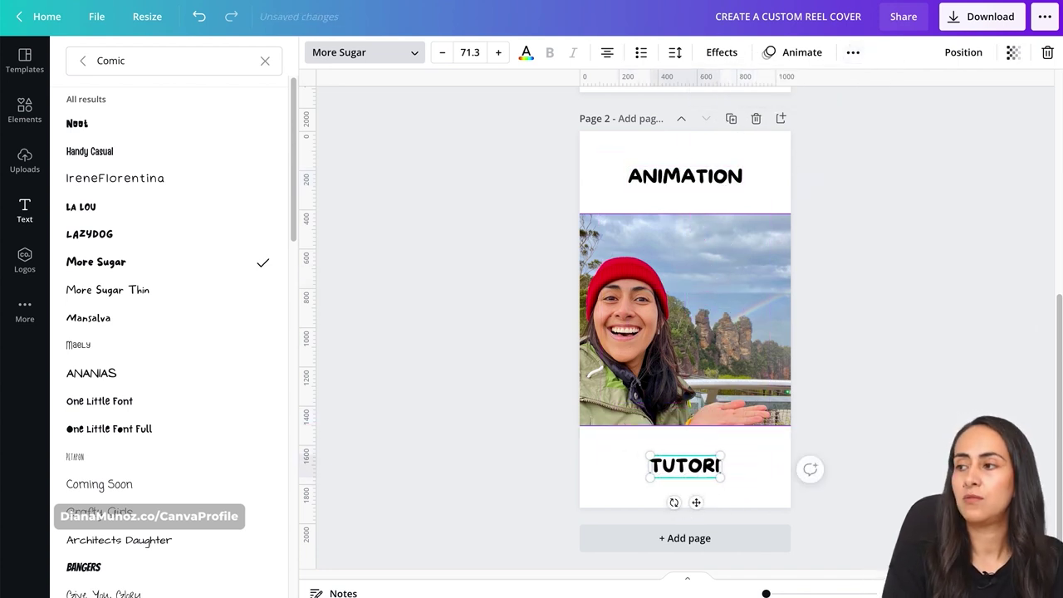
pyautogui.press('Escape')
pyautogui.click(864, 405)
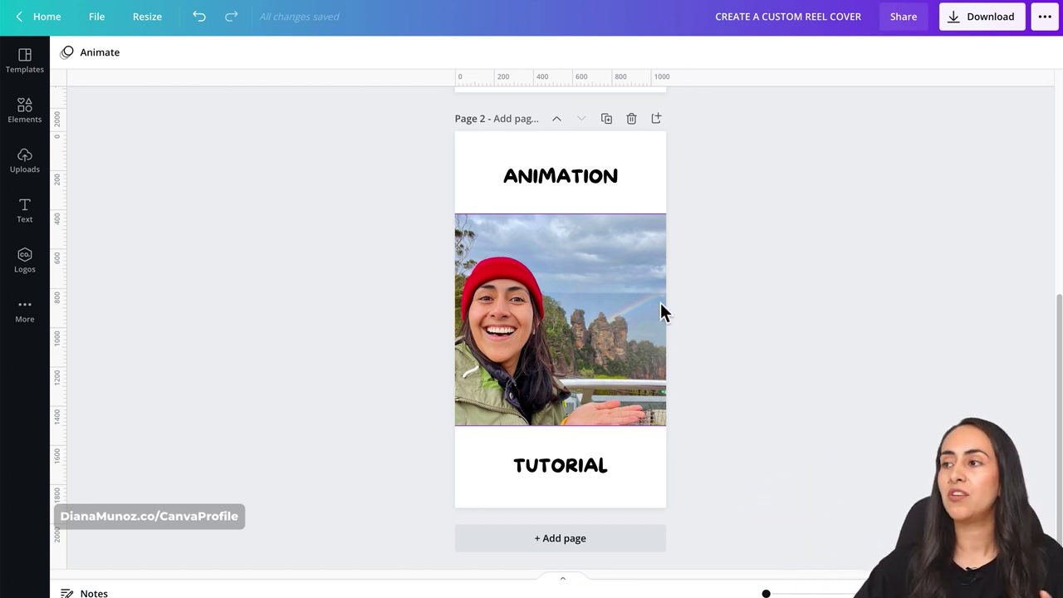
# Download only page 2 as a PNG file at size 1
pyautogui.click(992, 23)
pyautogui.click(977, 272)
pyautogui.click(1036, 316)
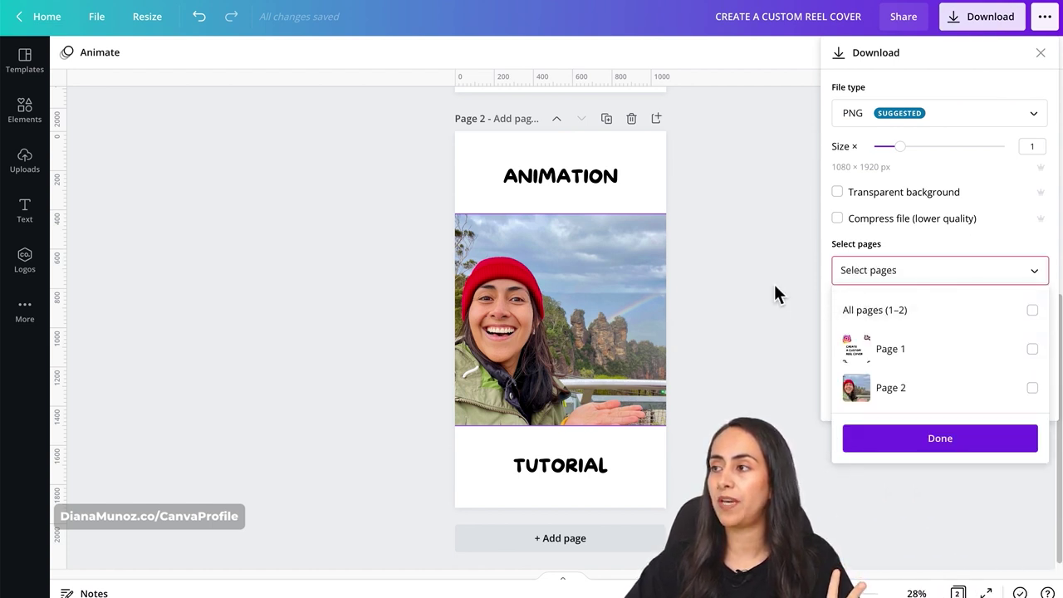
pyautogui.click(1039, 399)
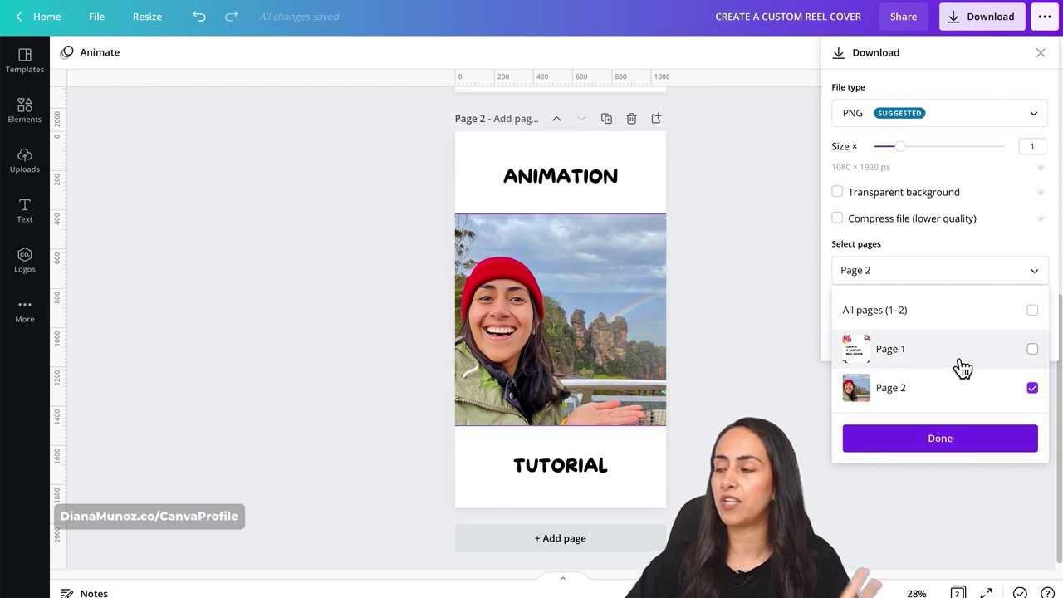
pyautogui.click(963, 449)
pyautogui.click(940, 341)
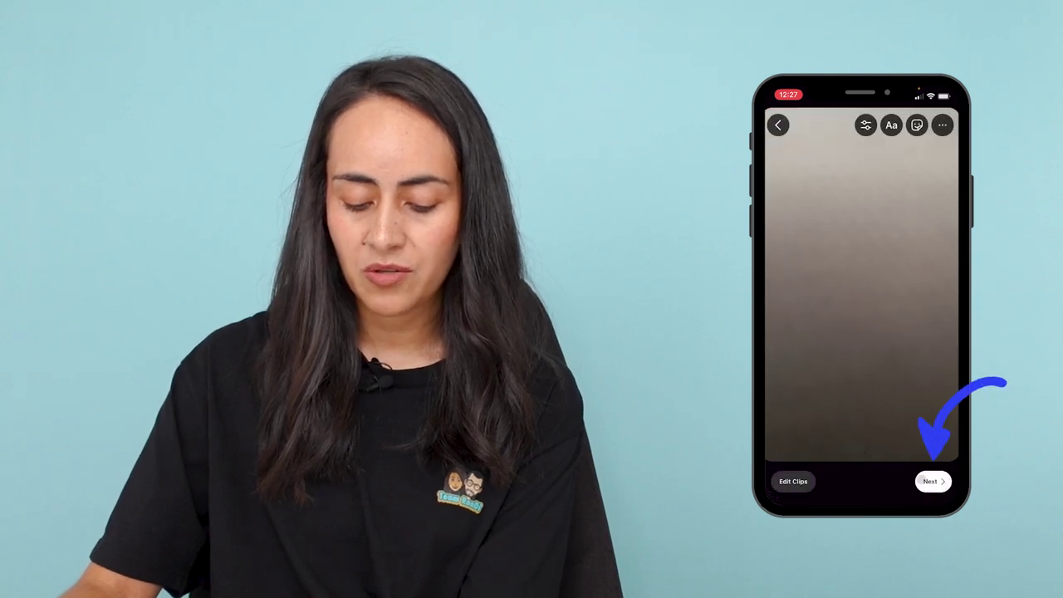
# In Instagram on the phone, set the ANIMATION TUTORIAL image as the reel's cover, share the reel, and open the profile's Reels view
pyautogui.click(937, 480)
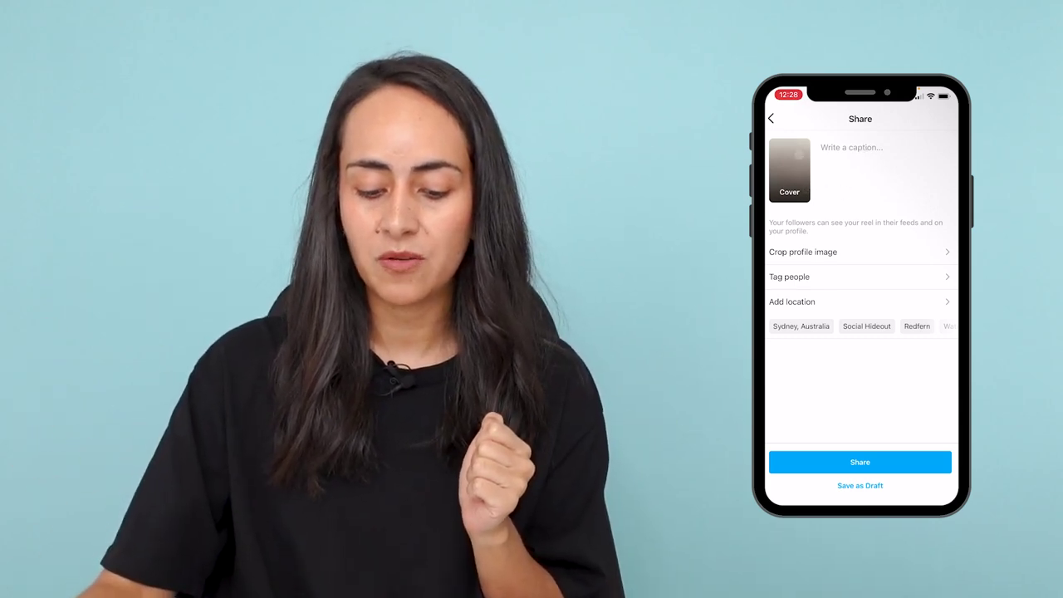
pyautogui.click(796, 192)
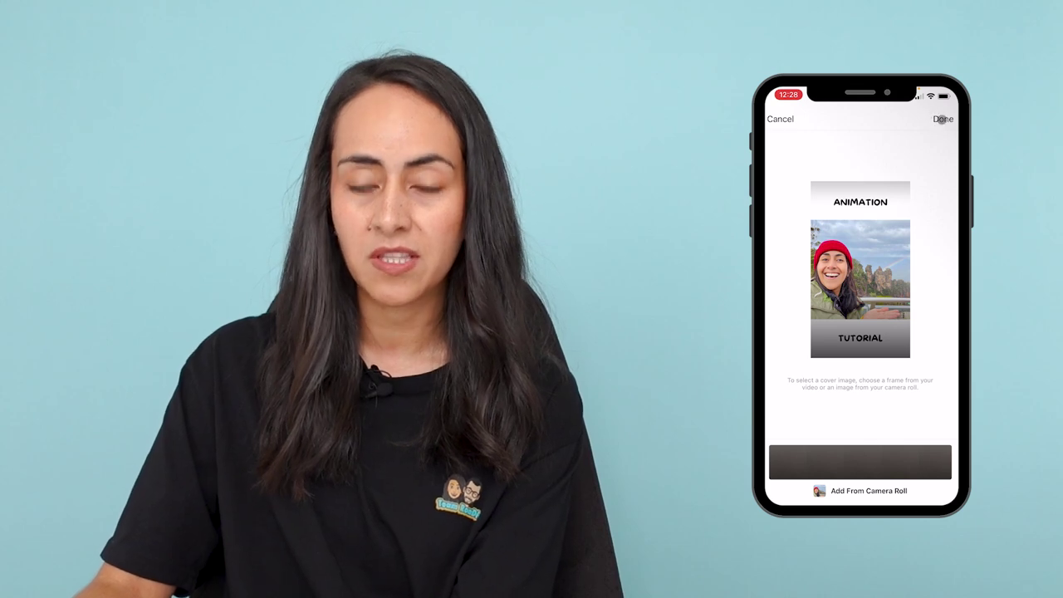
pyautogui.click(943, 119)
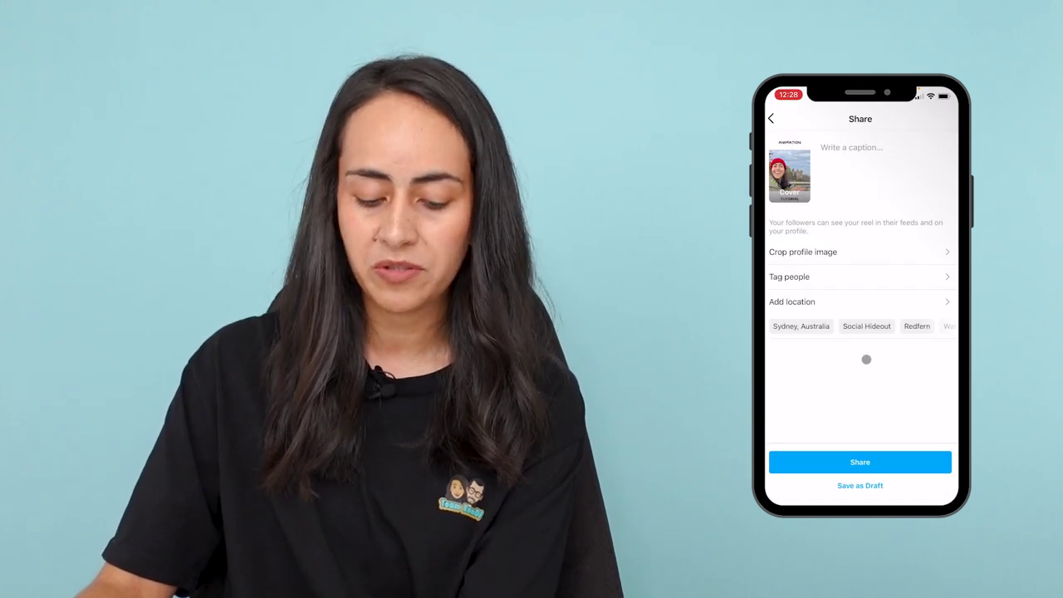
pyautogui.click(868, 461)
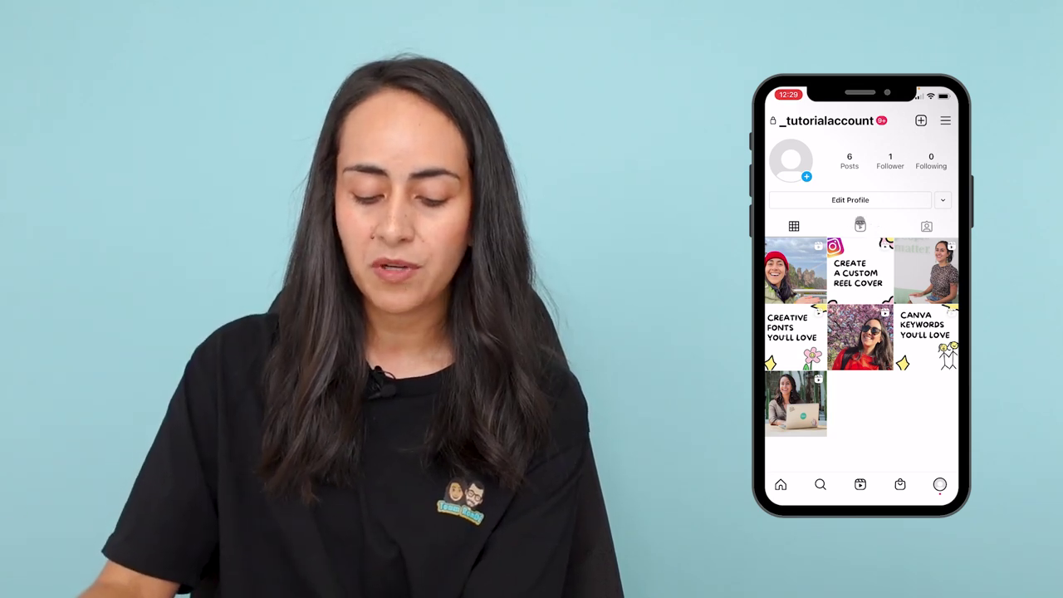
pyautogui.click(860, 226)
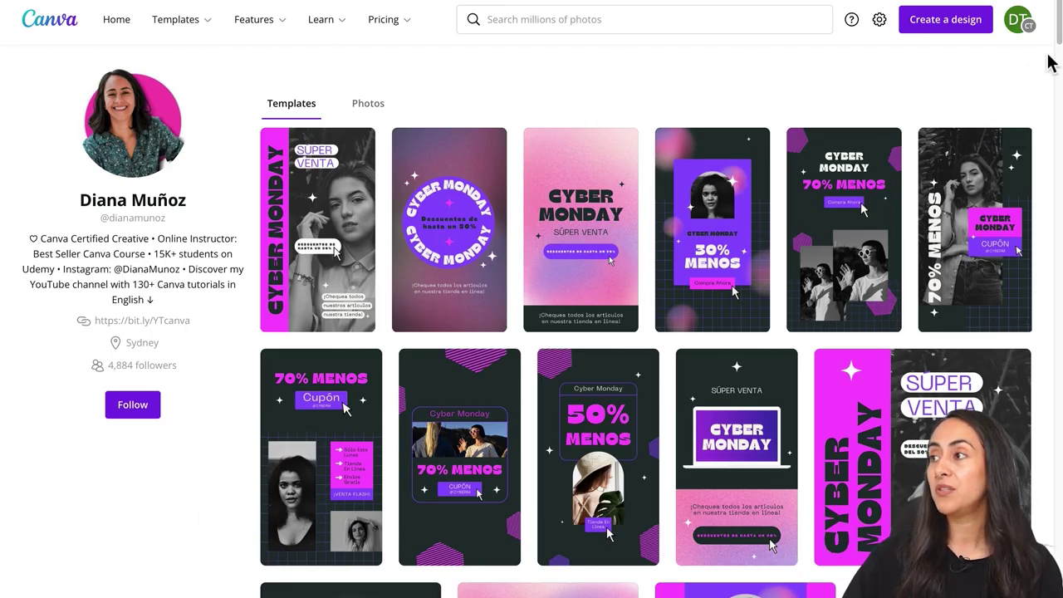
# Browse the templates published on the creator's Canva profile, including the Thanksgiving and fall designs
pyautogui.moveTo(1056, 14); pyautogui.dragTo(1056, 317)
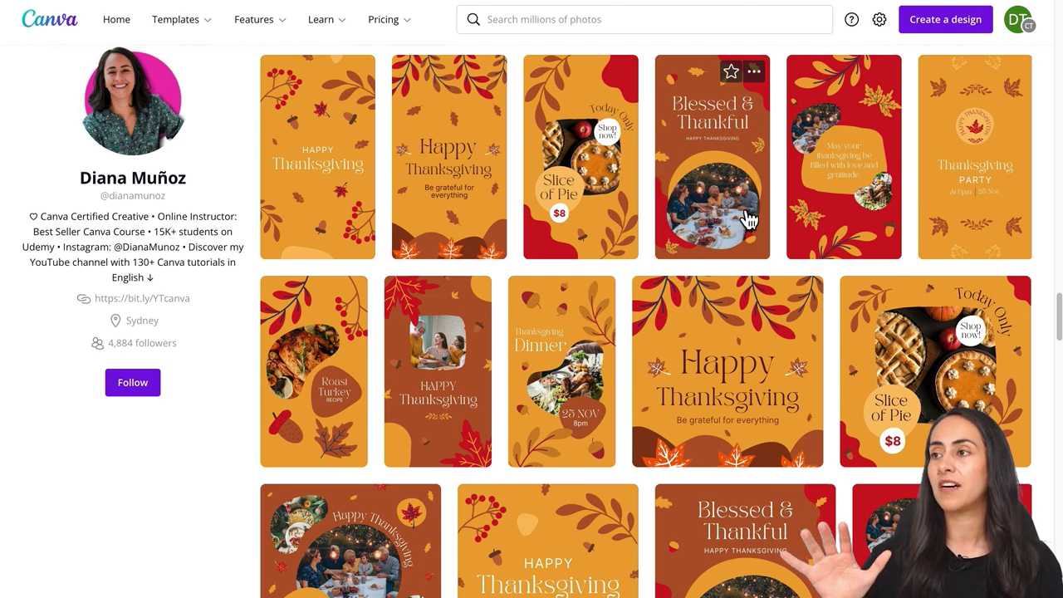
pyautogui.scroll(-1, 748, 218)
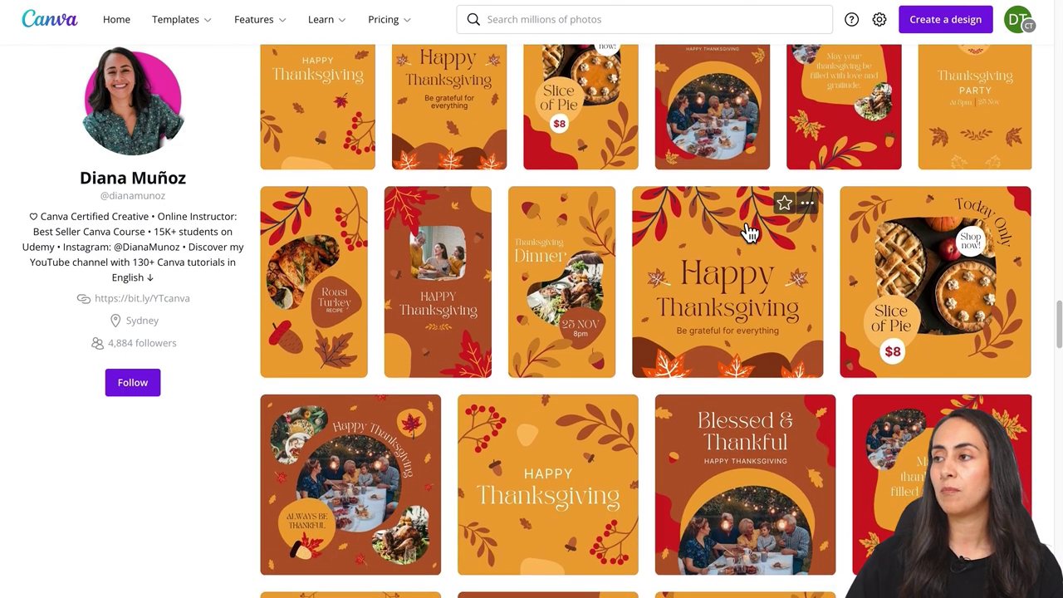
pyautogui.scroll(-5, 613, 314)
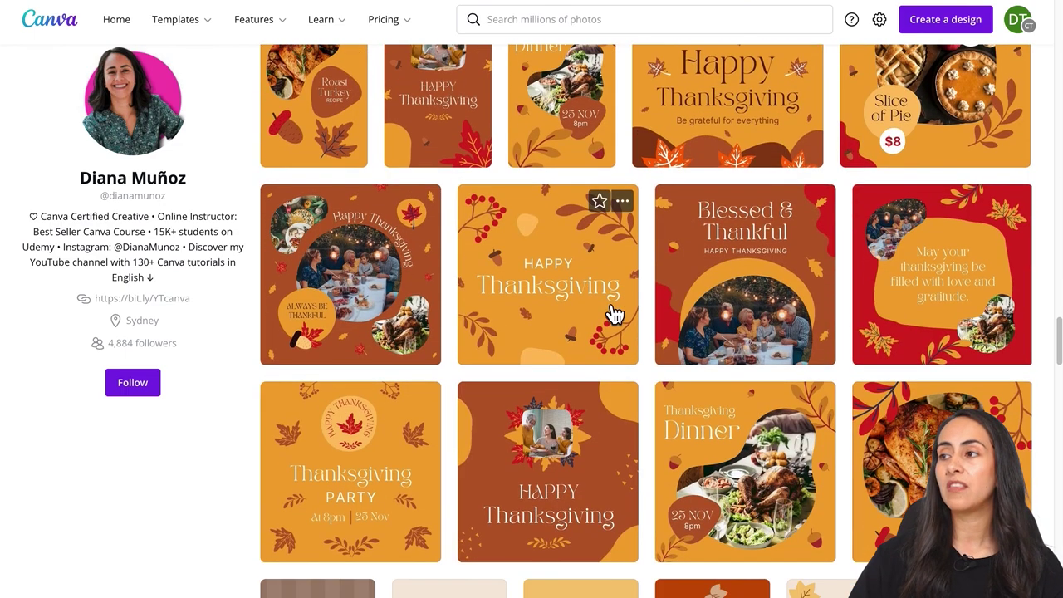
pyautogui.scroll(-3, 612, 313)
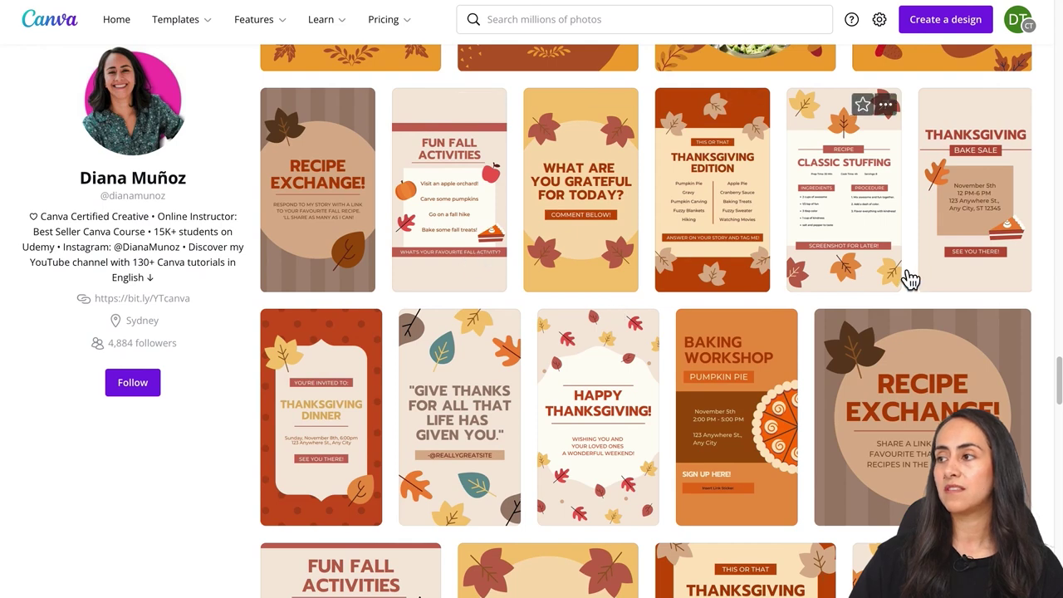
pyautogui.scroll(-2, 914, 299)
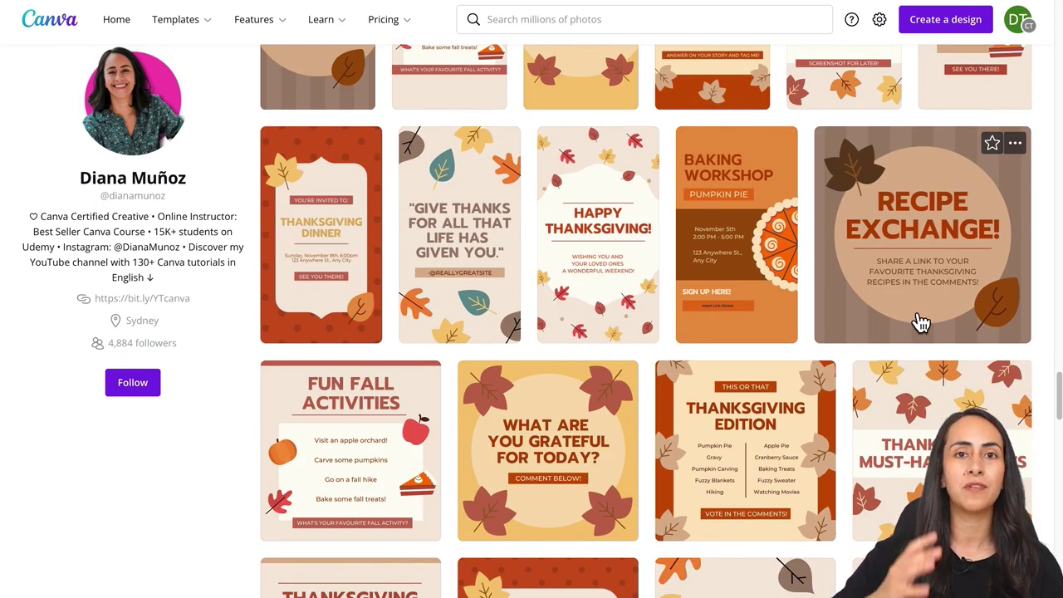
pyautogui.scroll(-2, 921, 323)
pyautogui.scroll(-3, 920, 323)
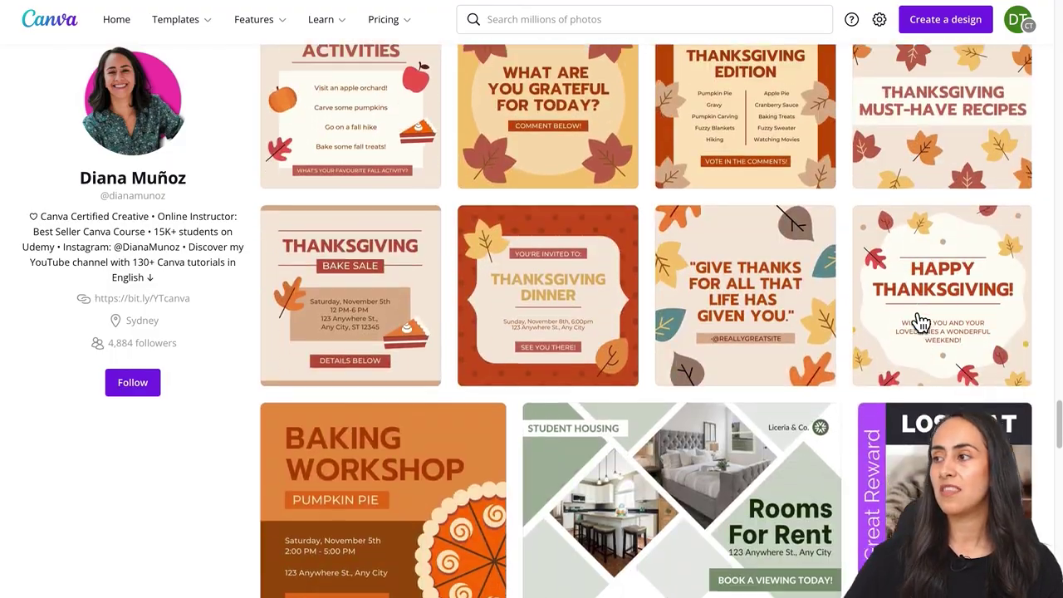